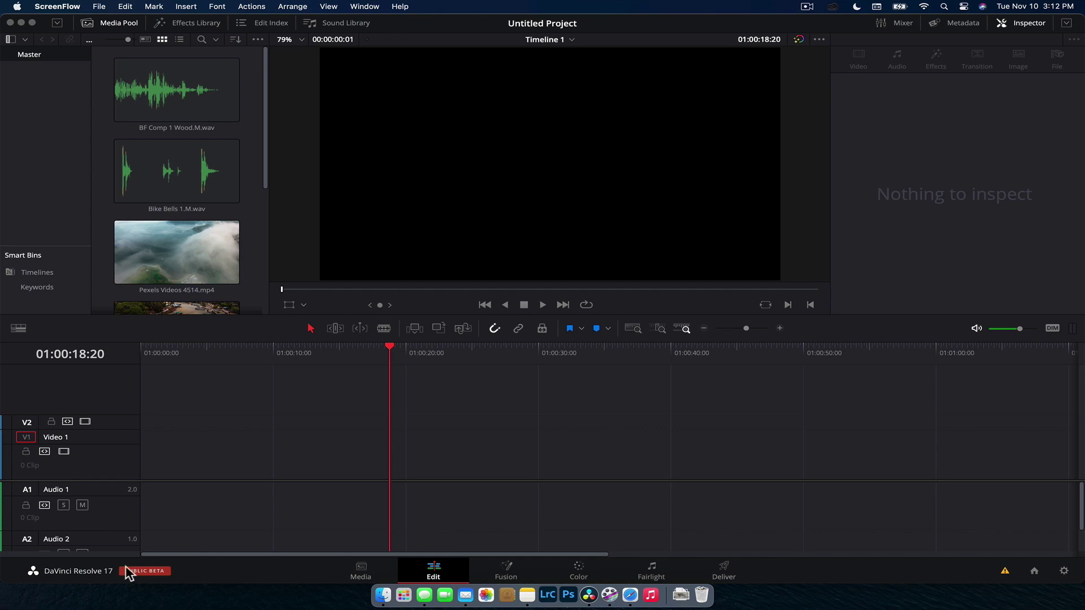
- Place Pexels Videos 4514.mp4 at the start of Video 1 and move the playhead two seconds in
left_click(237, 149)
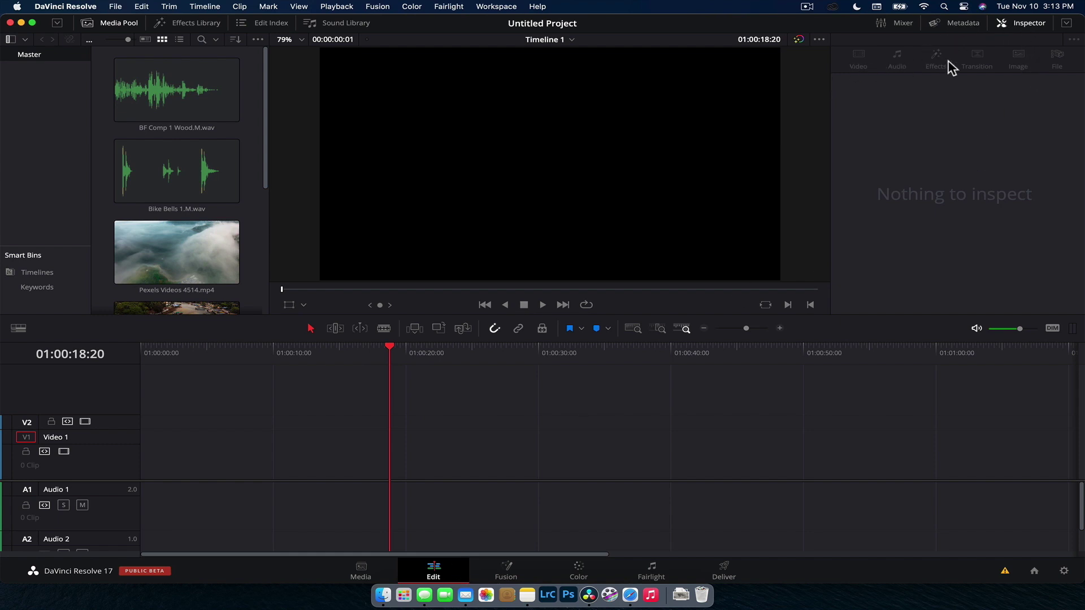
left_click_drag(206, 276, 151, 476)
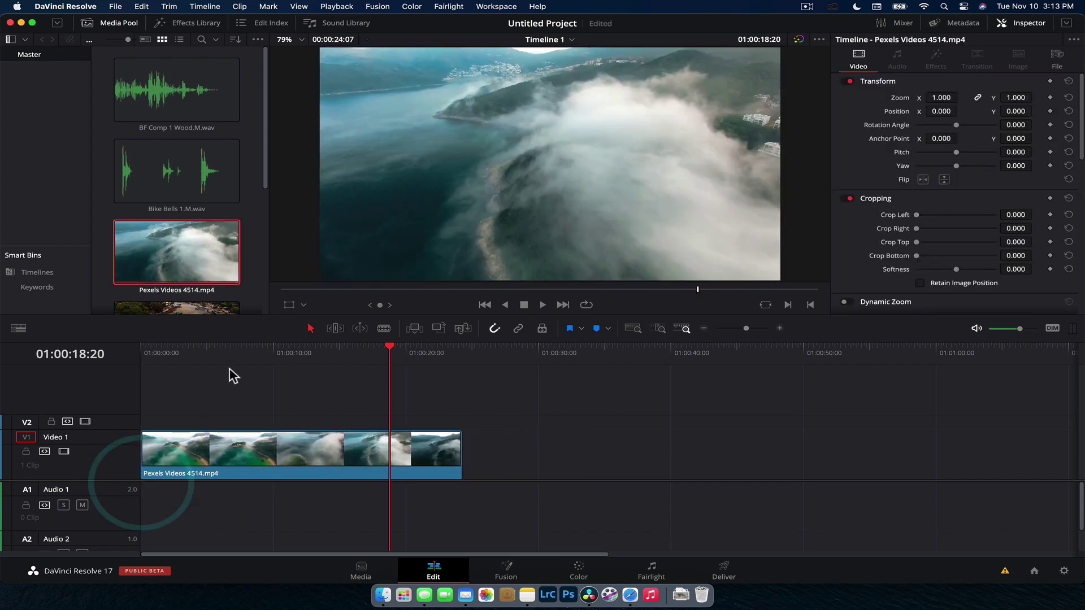
left_click(174, 354)
- Review the clip's Inspector File tab and Metadata panel, ending back on the Video tab
left_click(1057, 59)
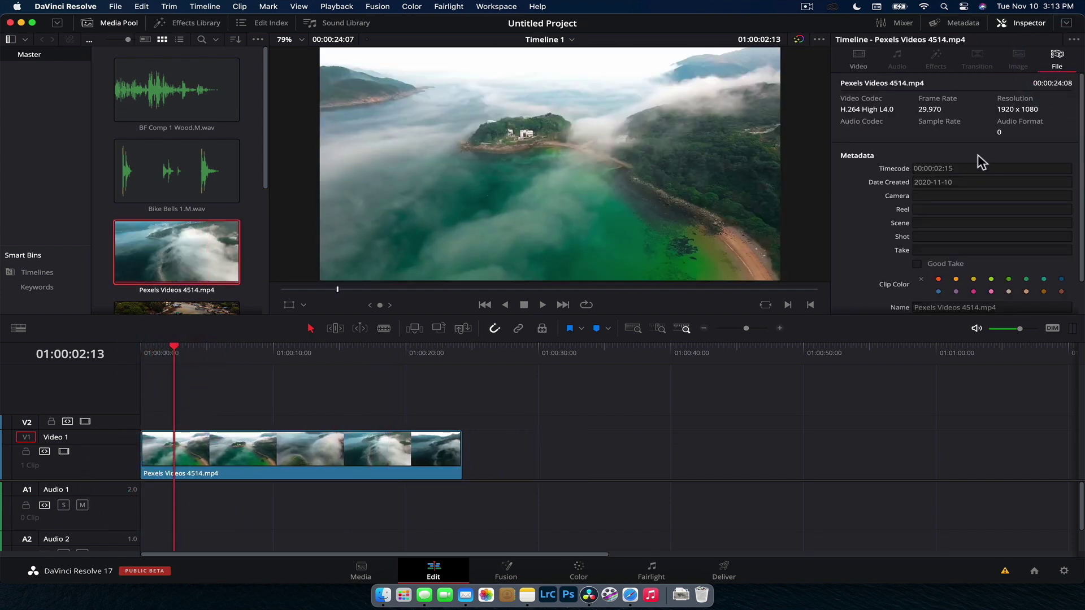
scroll(978, 154, "down", 3)
left_click(858, 59)
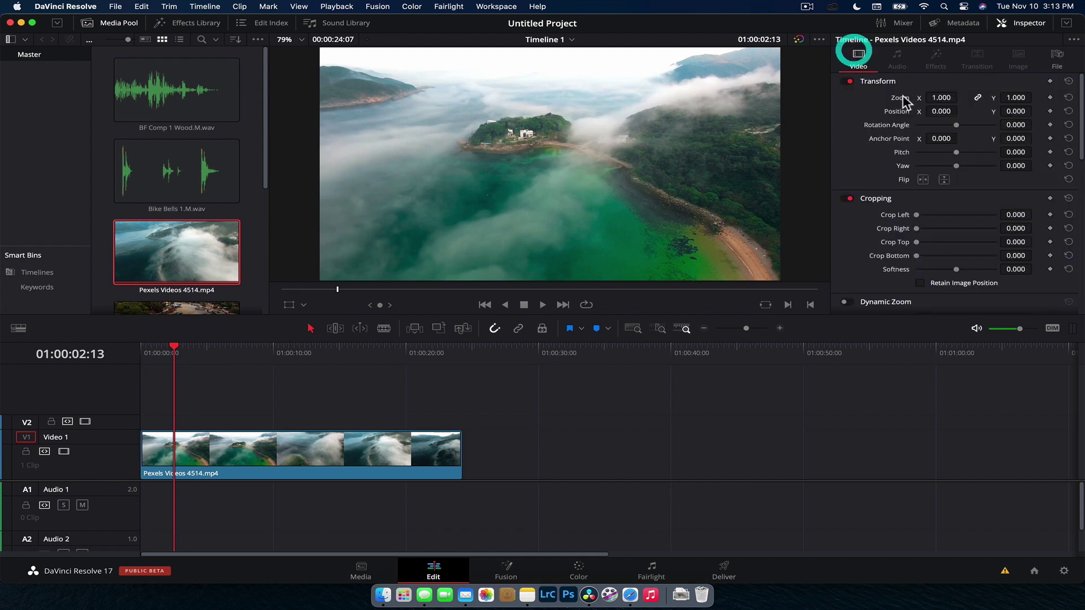
left_click(964, 24)
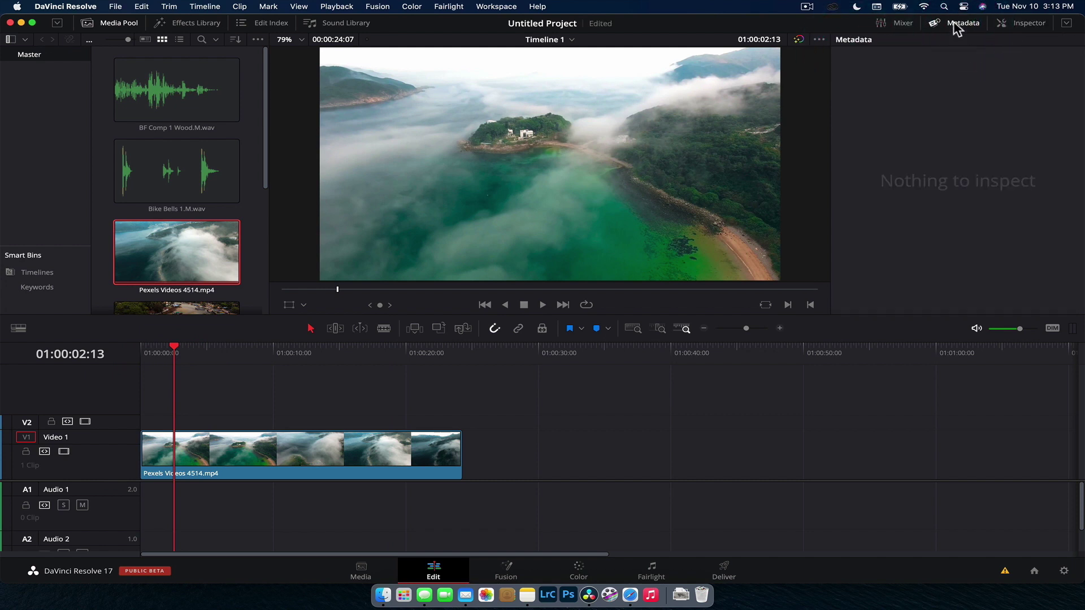
left_click(390, 443)
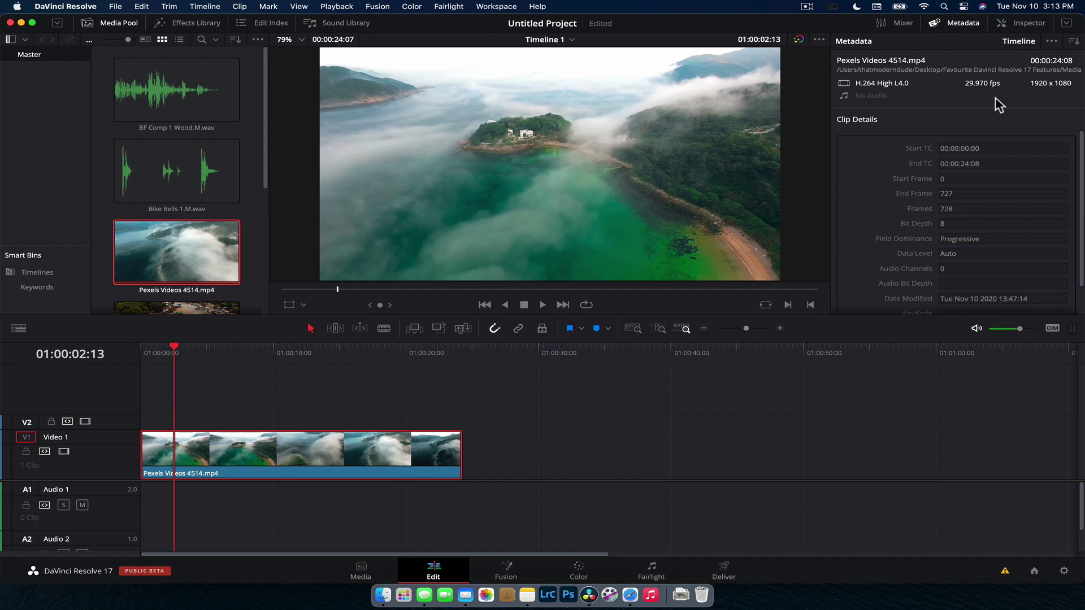
left_click(1024, 22)
left_click(1055, 59)
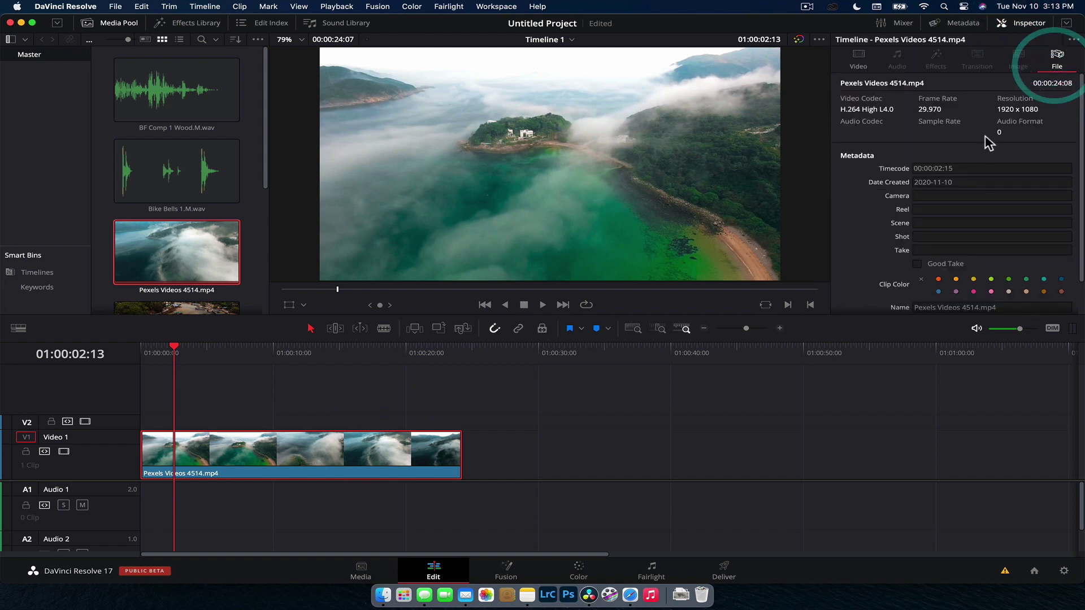
left_click(858, 58)
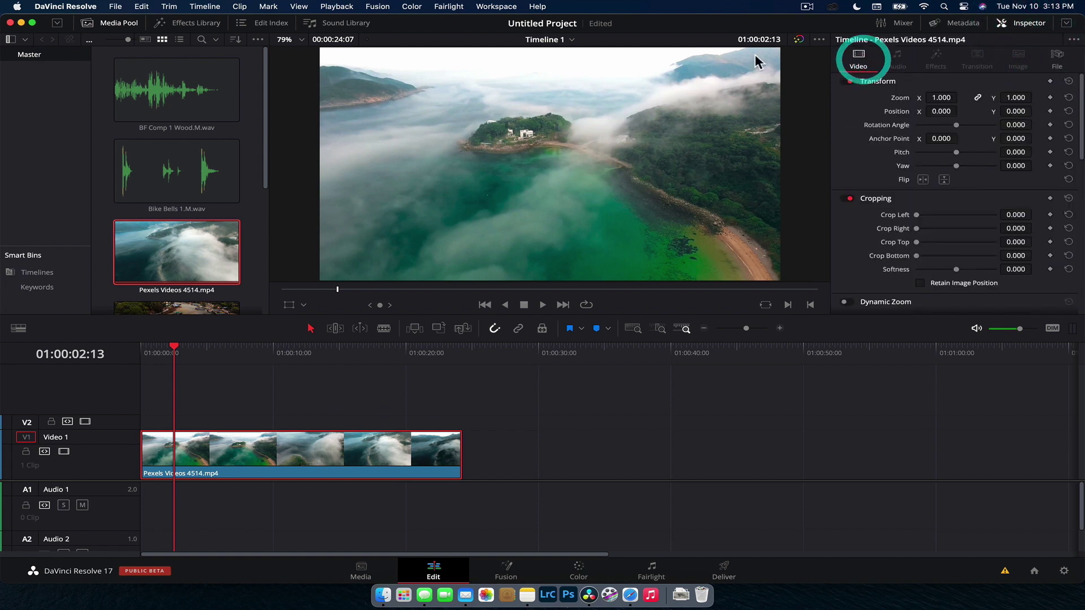
- Browse the Effects Library's Audio Transitions, Titles and Effects lists
left_click(188, 26)
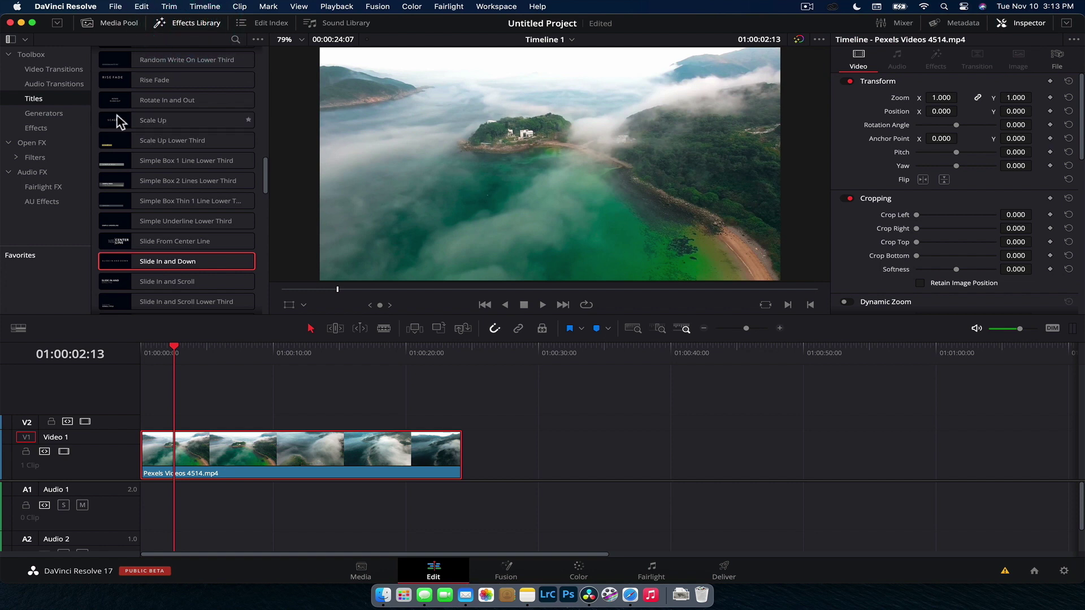
left_click(37, 83)
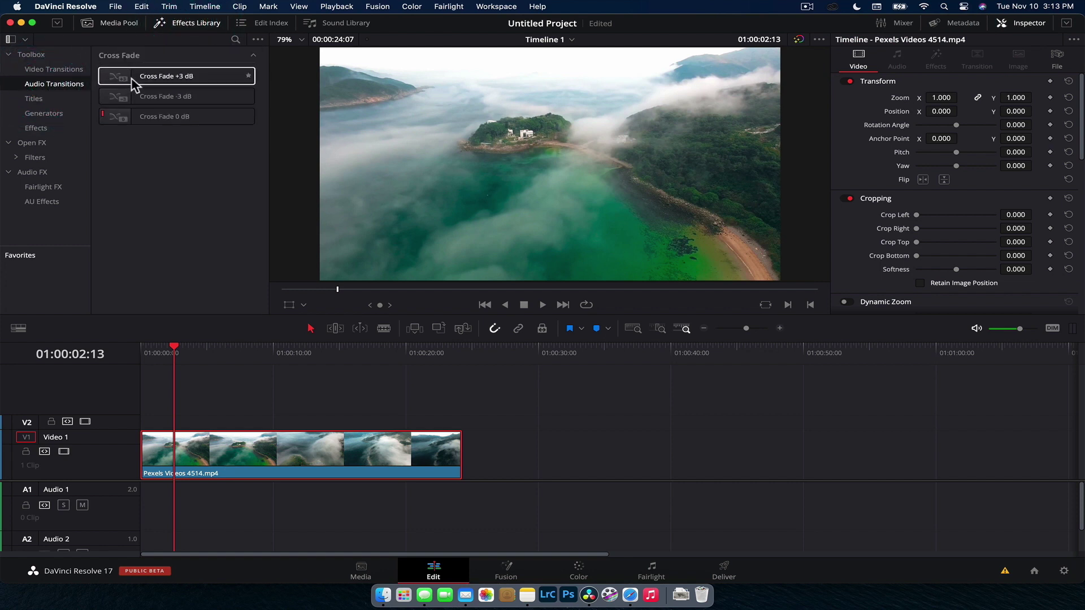
left_click(34, 99)
left_click(37, 128)
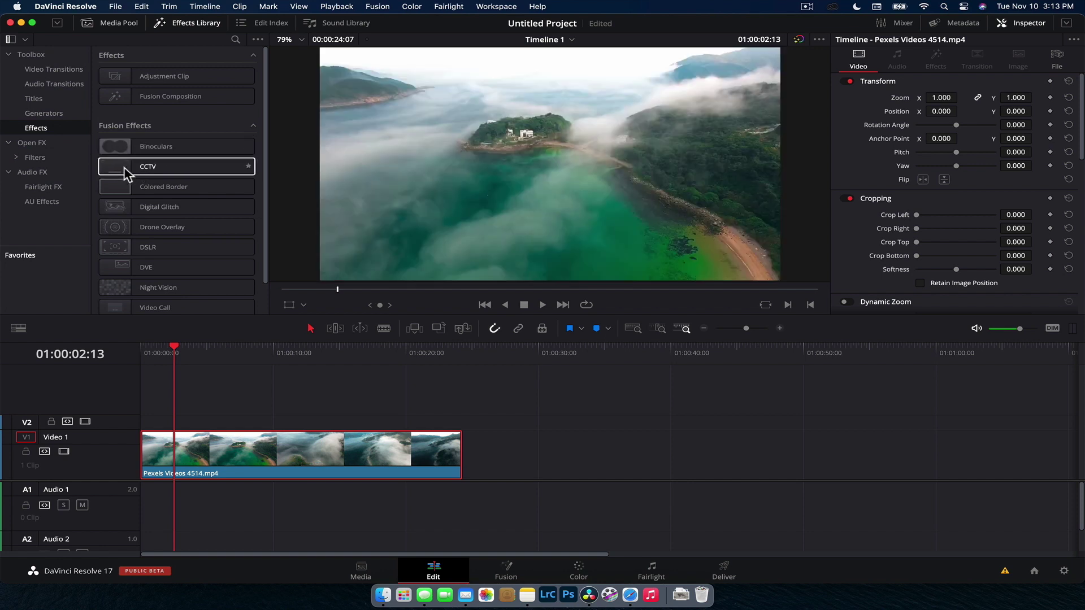
- Dismiss the unknown tool warning, revisit Titles, and return to the Media Pool
mouse_move(126, 168)
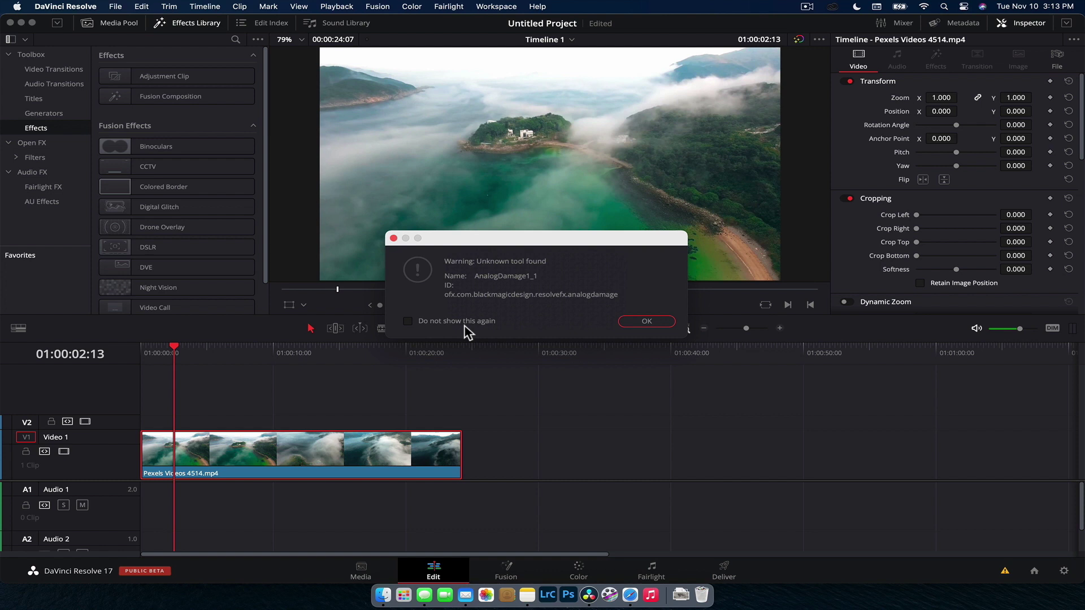
key("Return")
left_click(33, 98)
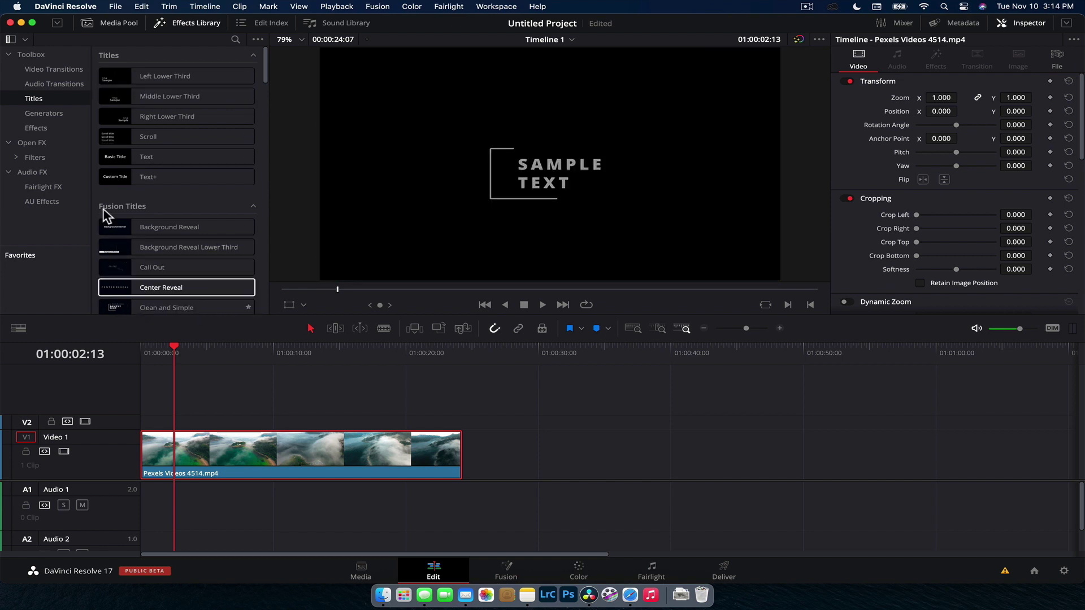
left_click(110, 23)
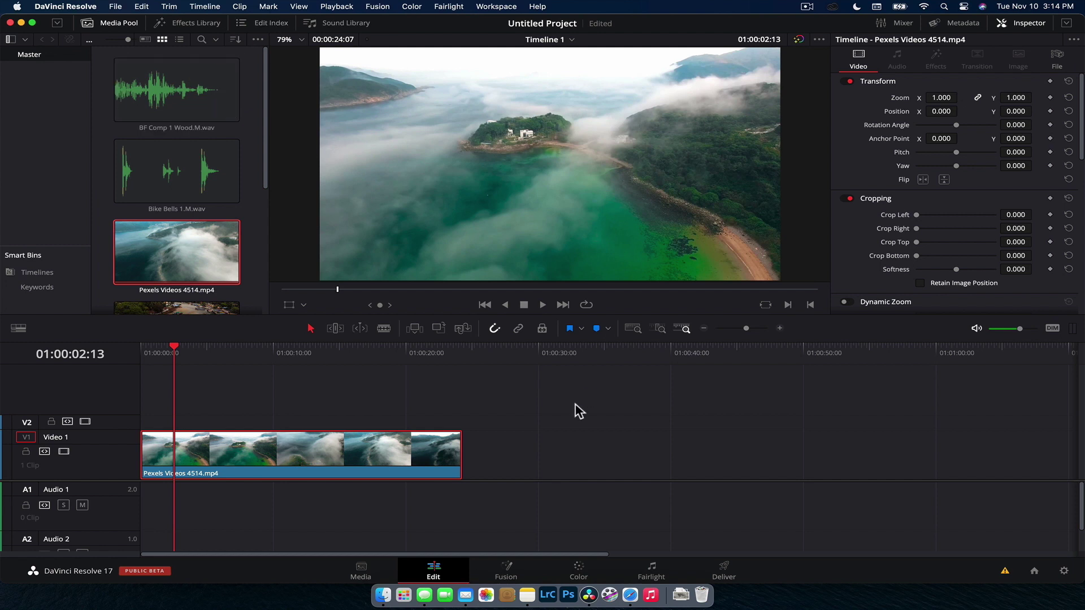
left_click(507, 569)
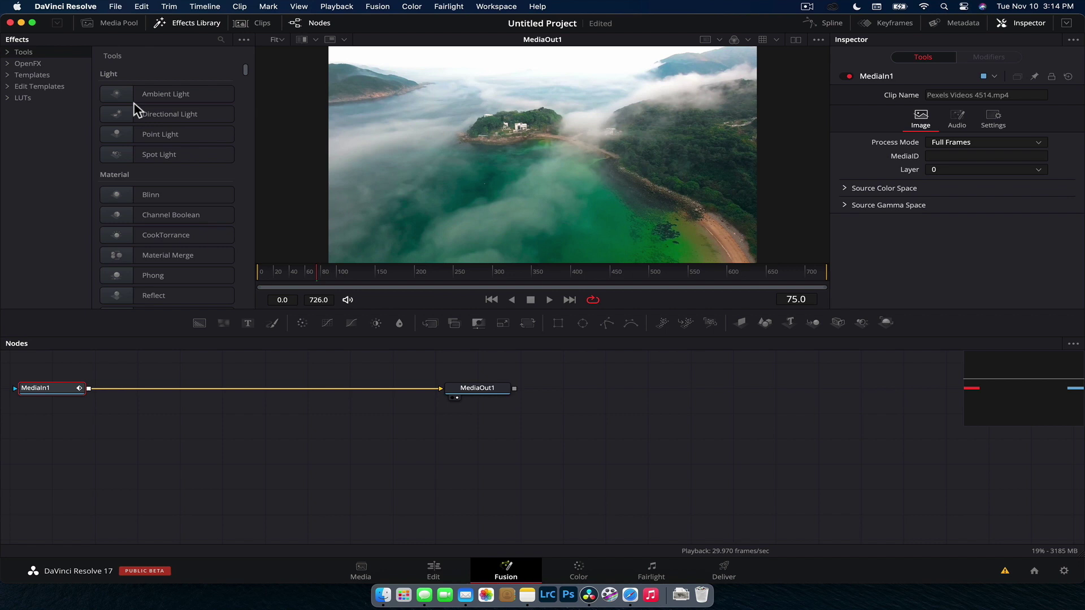
scroll(144, 180, "down", 2)
scroll(134, 170, "up", 2)
left_click(887, 28)
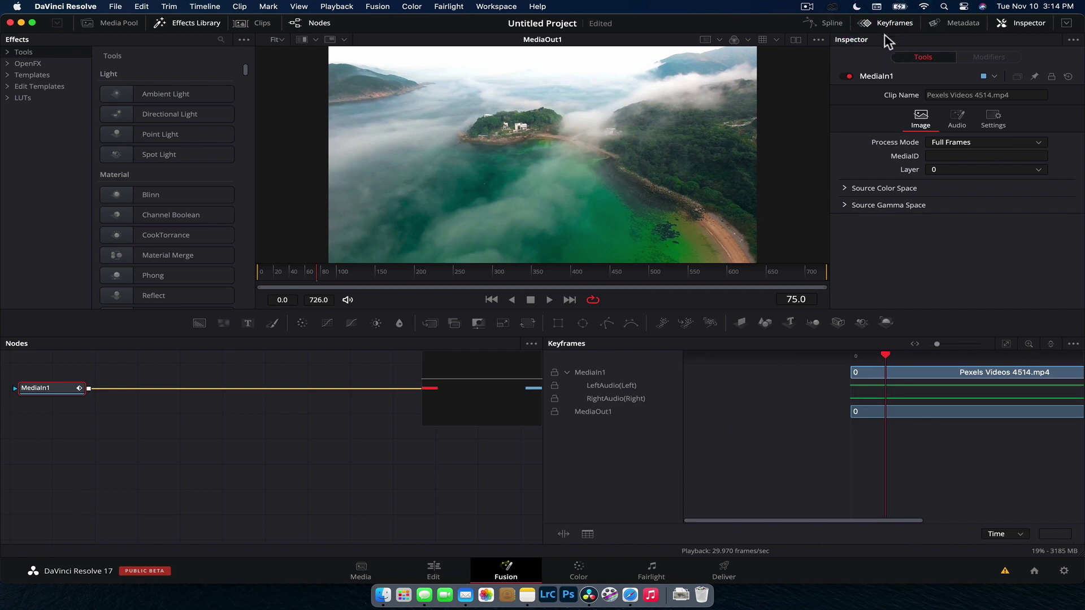
left_click(889, 30)
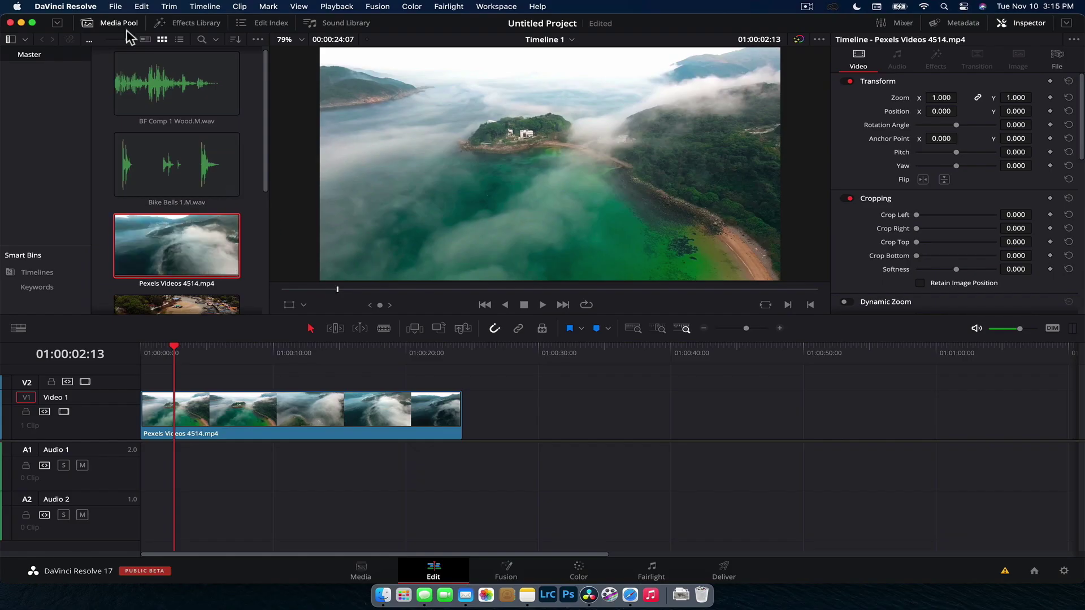
- Show the Video Transitions list in the Effects Library and scroll through it
left_click(195, 23)
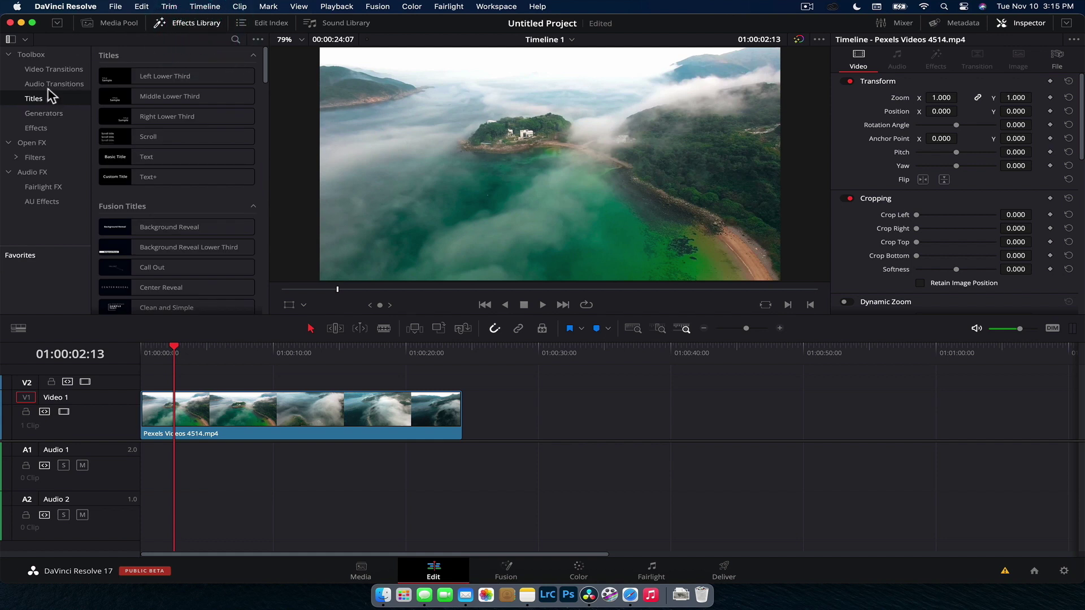
left_click(54, 70)
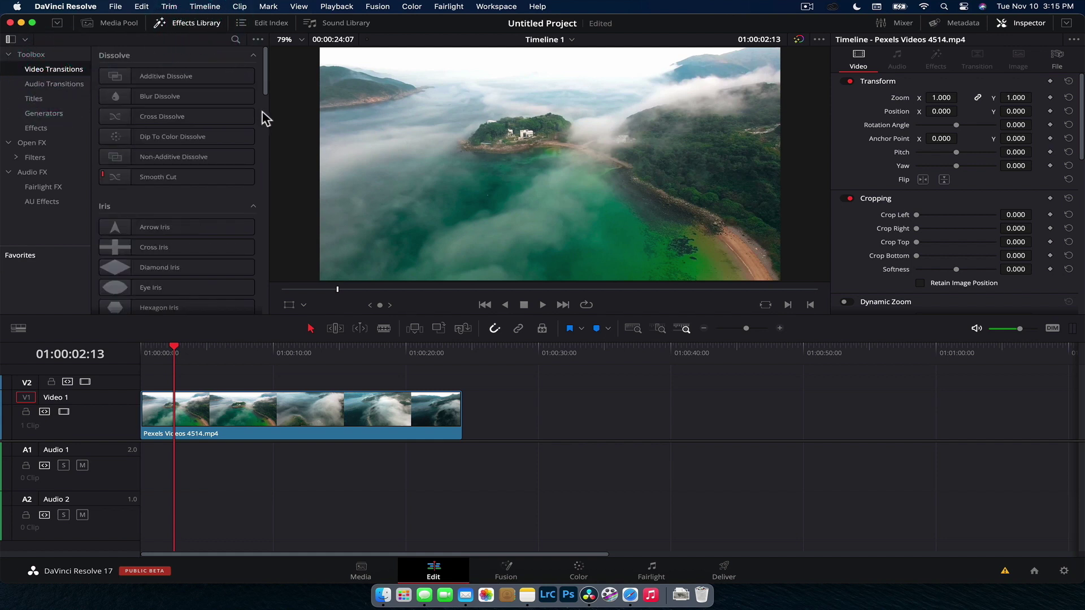
scroll(264, 117, "down", 5)
scroll(262, 113, "down", 15)
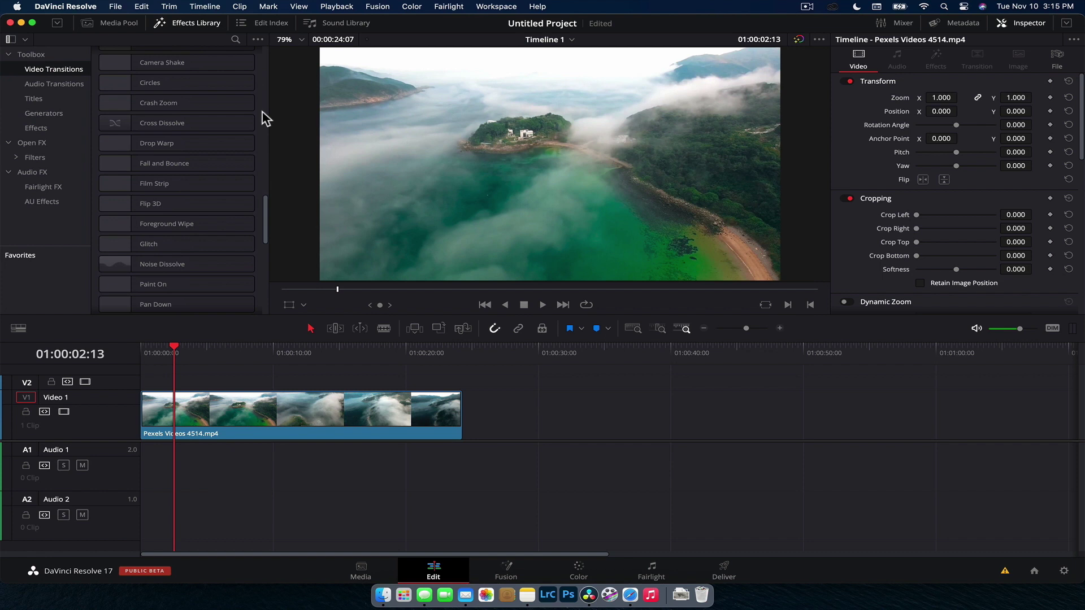
scroll(265, 119, "down", 10)
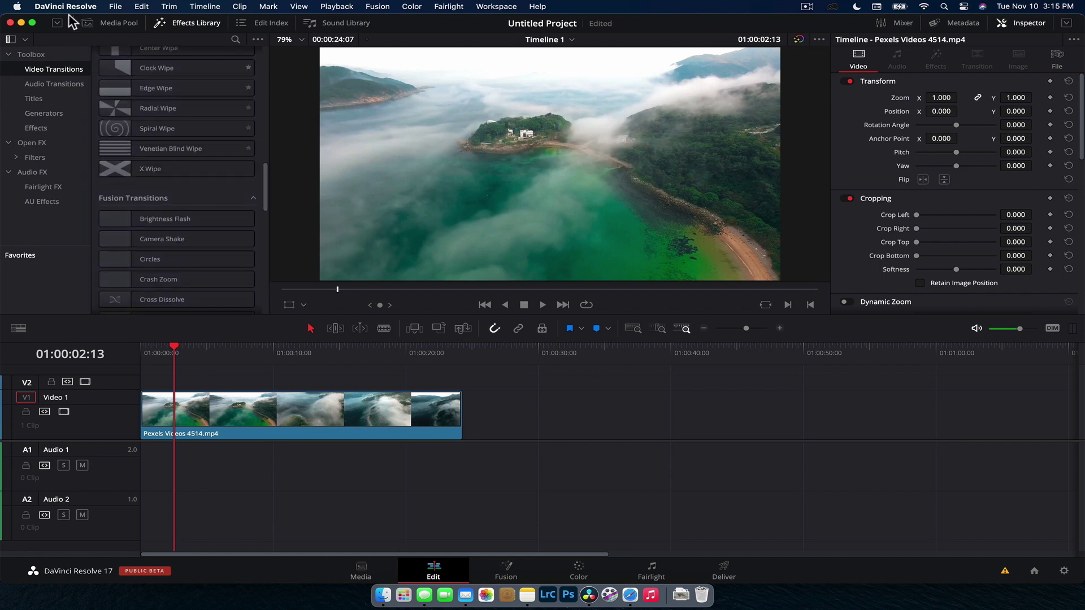
- Add Pexels Videos 1234163.mp4 after the first clip, enlarge the video tracks, and select Band Wipe
left_click(431, 346)
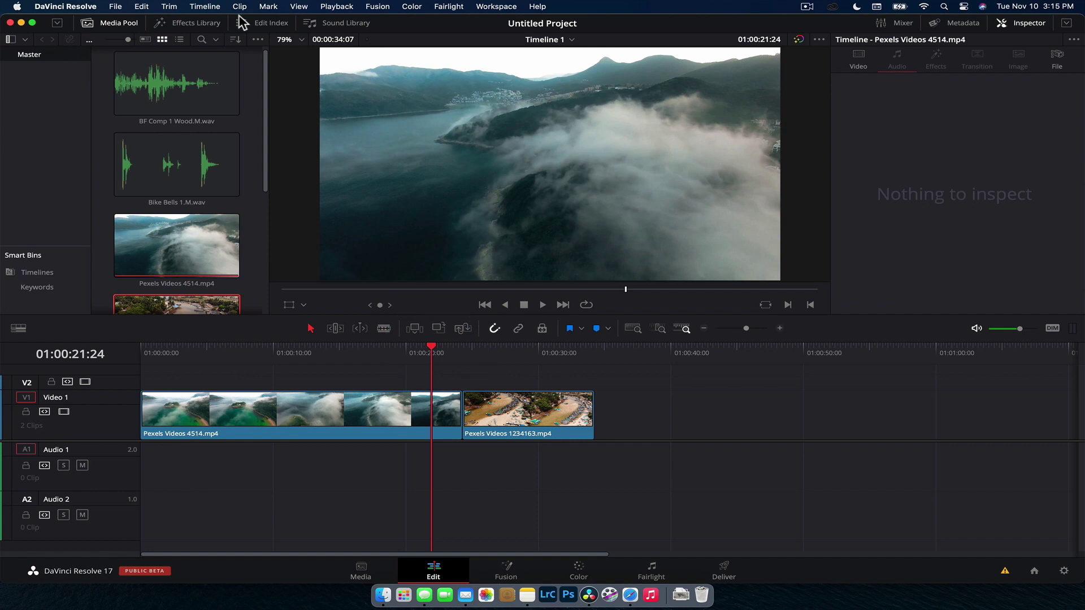
left_click(215, 24)
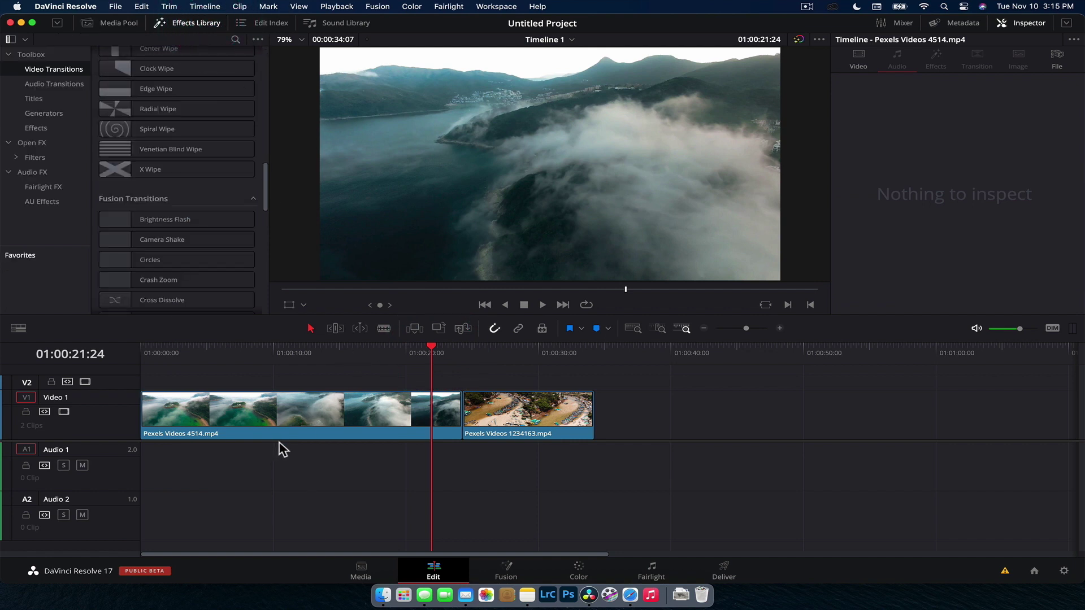
left_click_drag(280, 440, 279, 478)
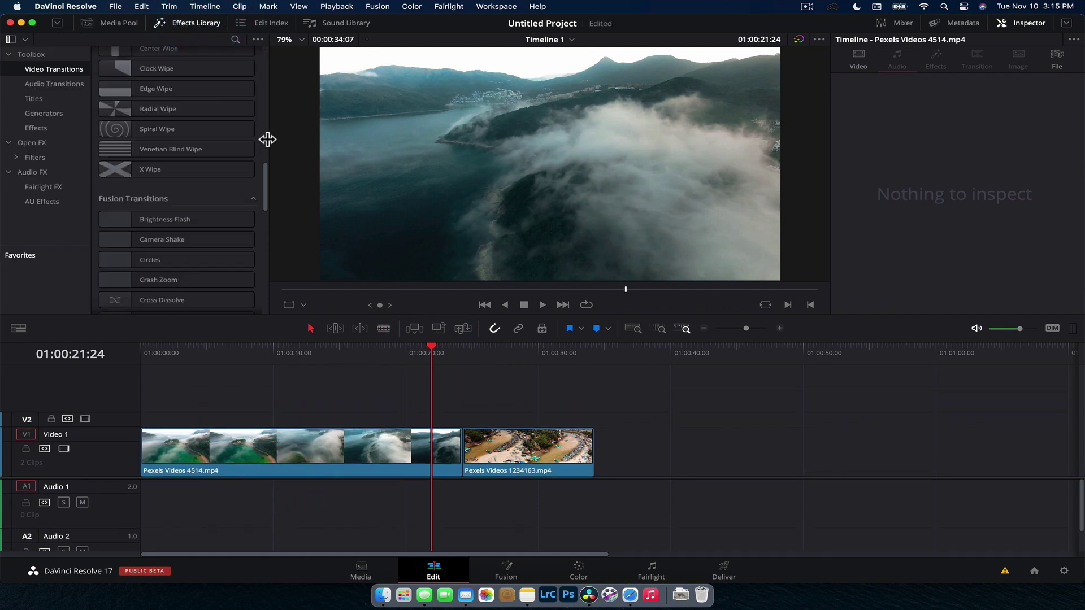
scroll(263, 127, "up", 3)
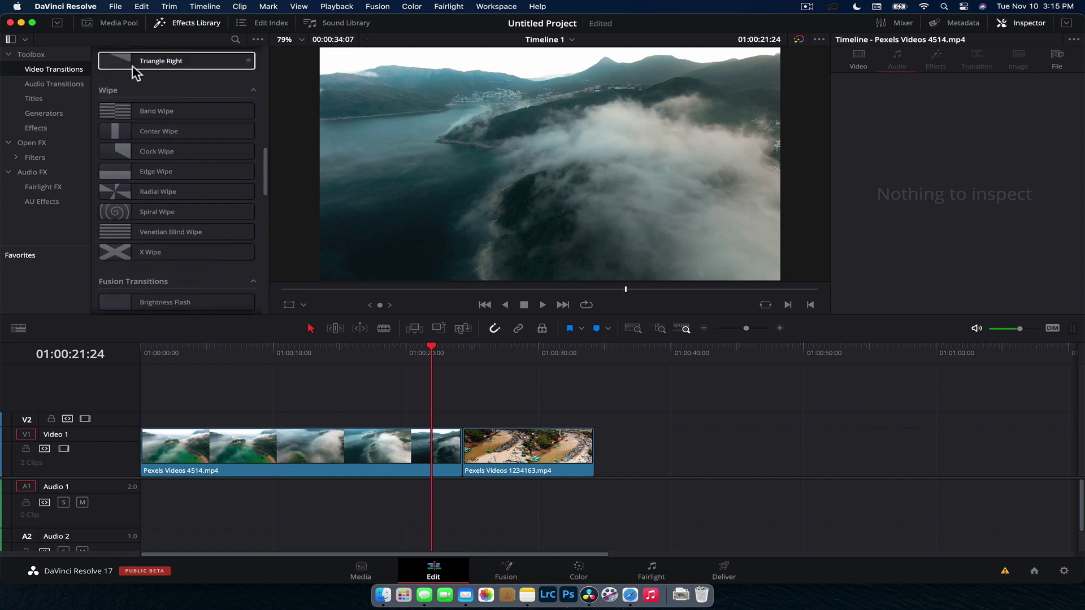
left_click(103, 112)
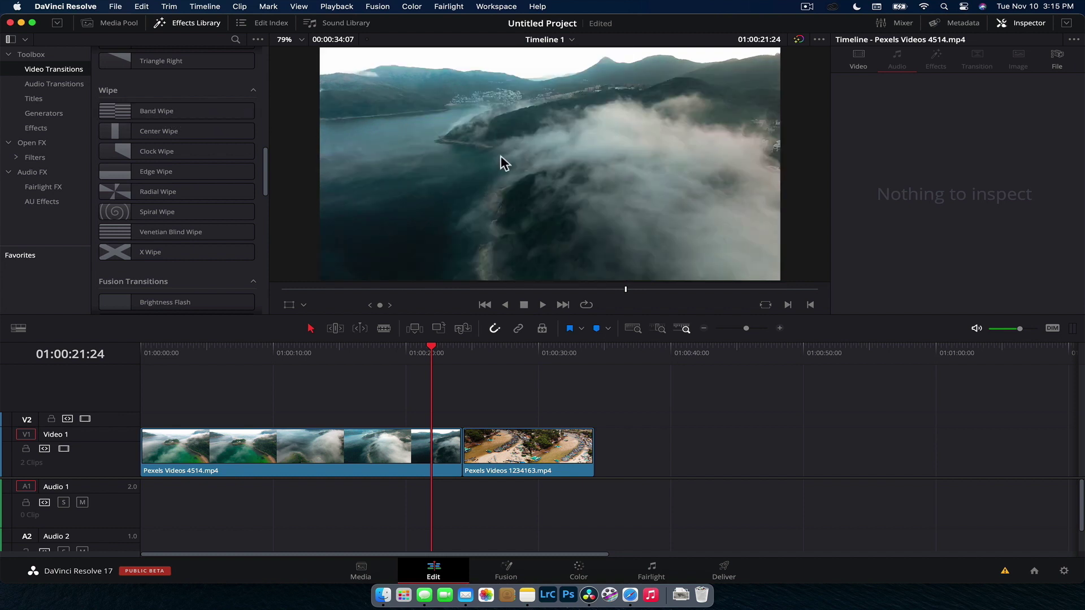
- Marquee-select both clips on the timeline and delete them
left_click_drag(537, 401, 286, 525)
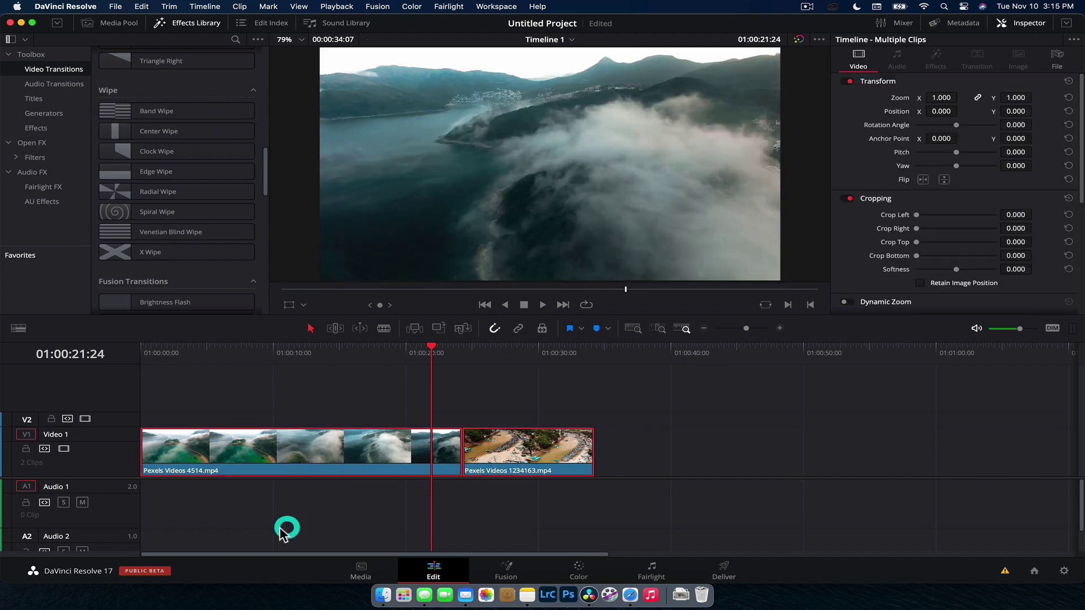
key("Delete")
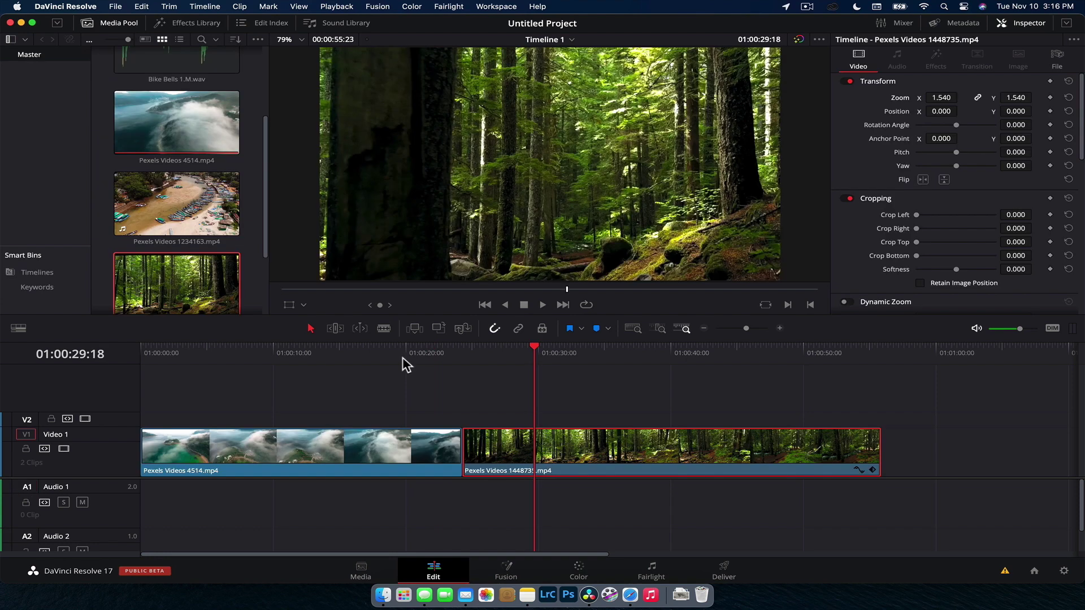
- Play across the join from the aerial clip into the forest clip, then stop
left_click(403, 357)
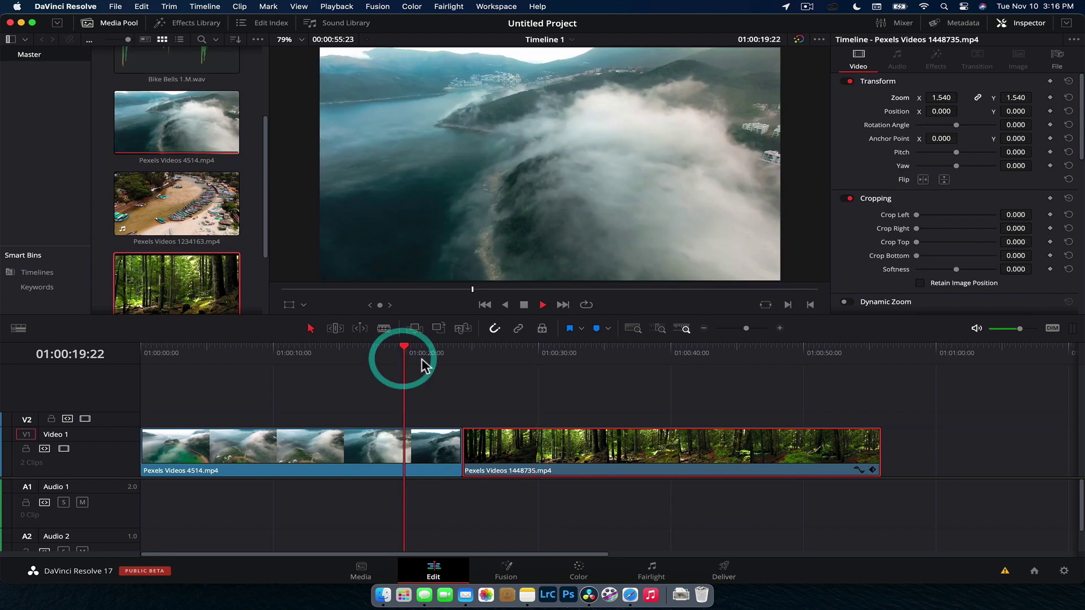
left_click(457, 357)
key("space")
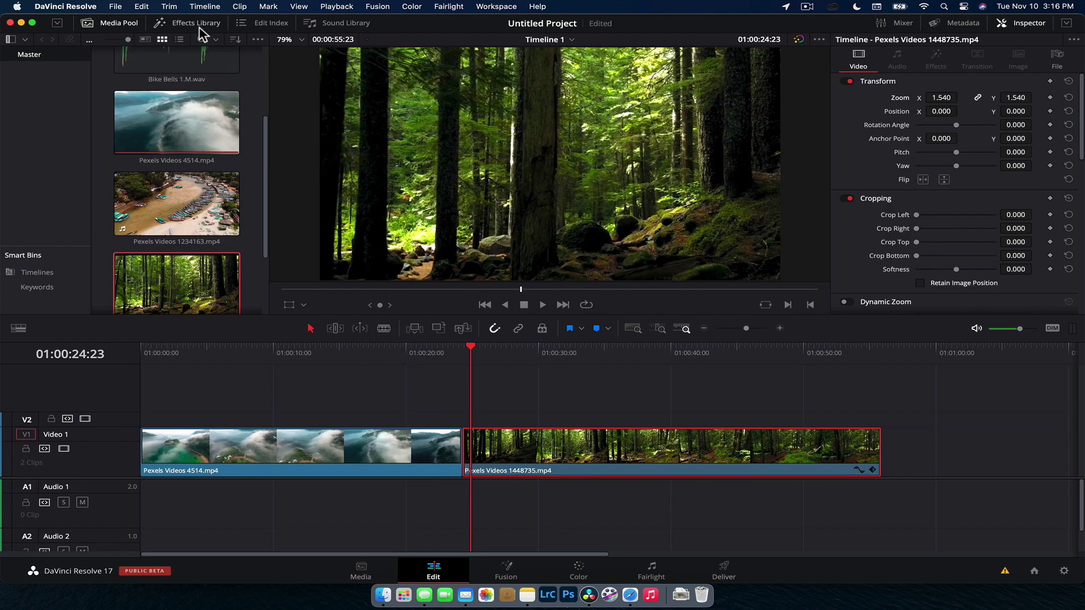
- Scroll the Effects Library's Video Transitions down to the Fusion Transitions section
left_click(198, 23)
scroll(266, 131, "down", 5)
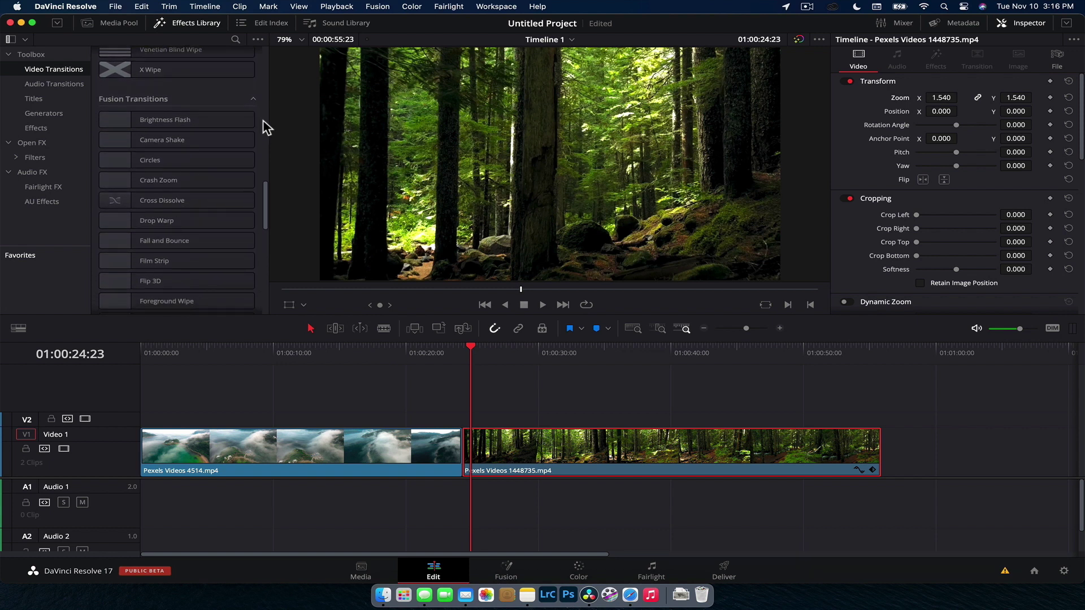
scroll(266, 172, "down", 1)
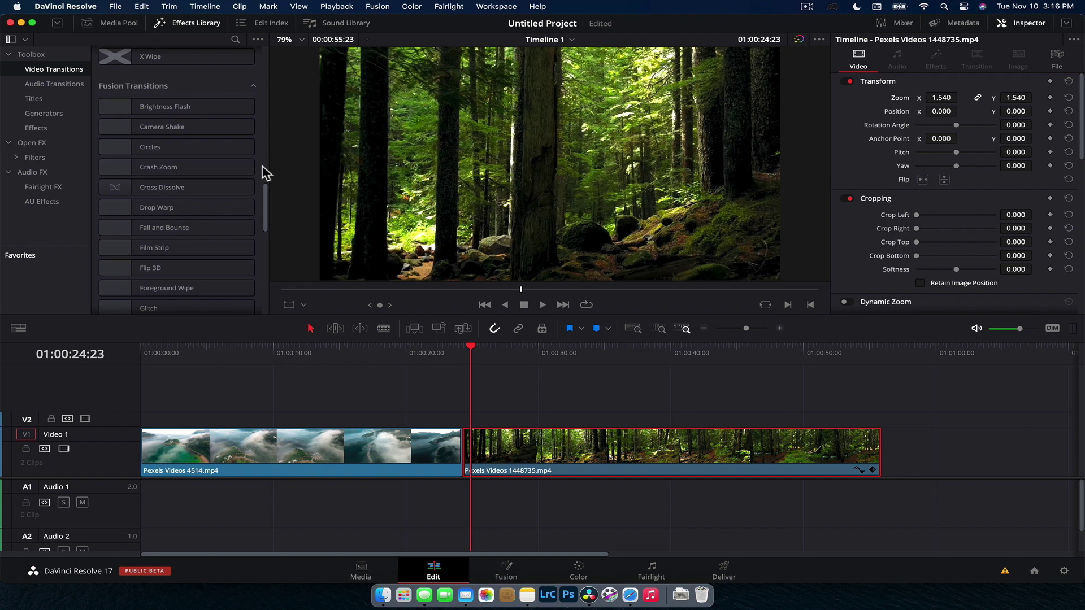
- Drop Crash Zoom onto the cut between the aerial and forest clips and play it back
left_click_drag(157, 168, 552, 448)
key("super+equal")
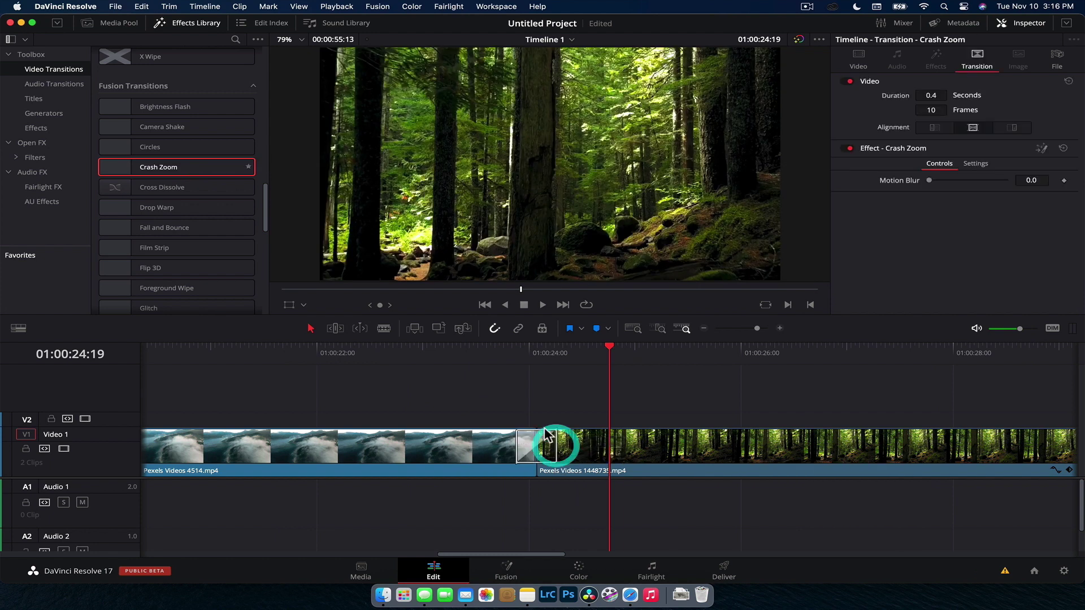
left_click(512, 356)
key("space")
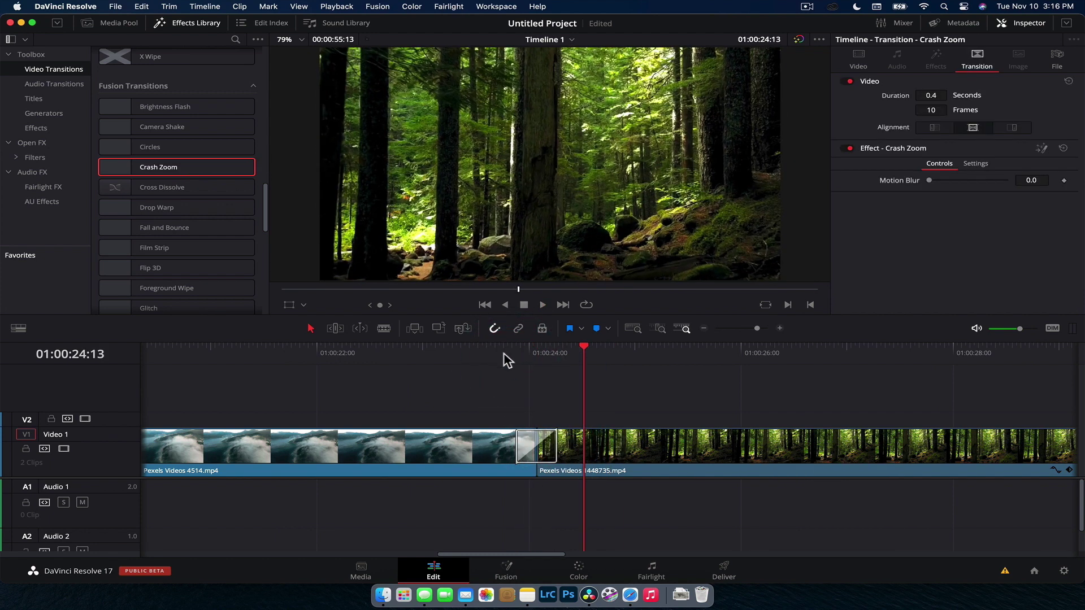
left_click(502, 355)
left_click(502, 355)
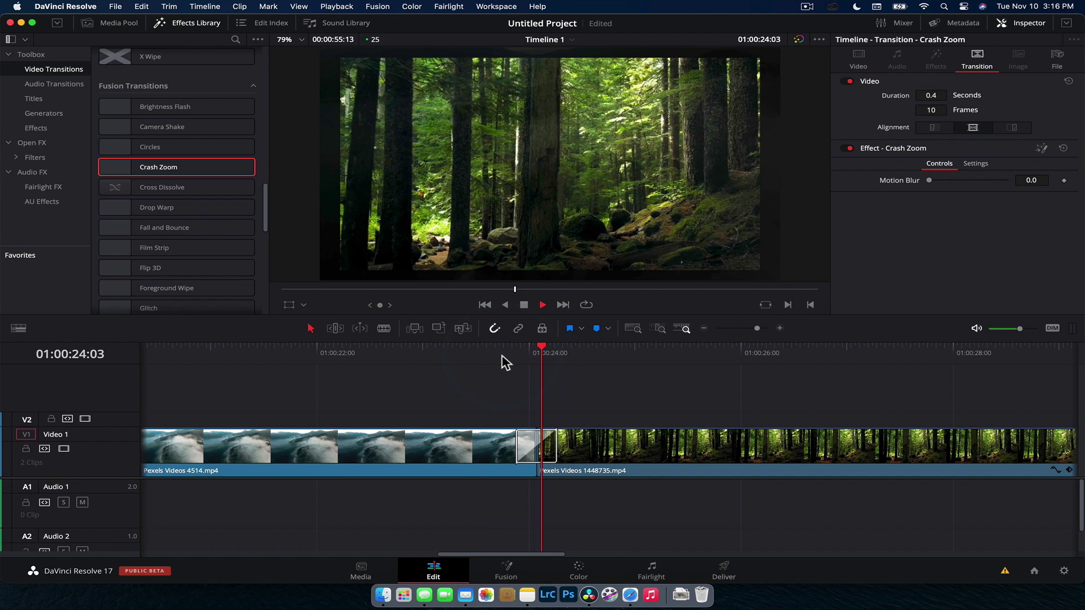
key("space")
- Set the Crash Zoom transition's duration to 8 frames in the Inspector's Transition tab
left_click(523, 452)
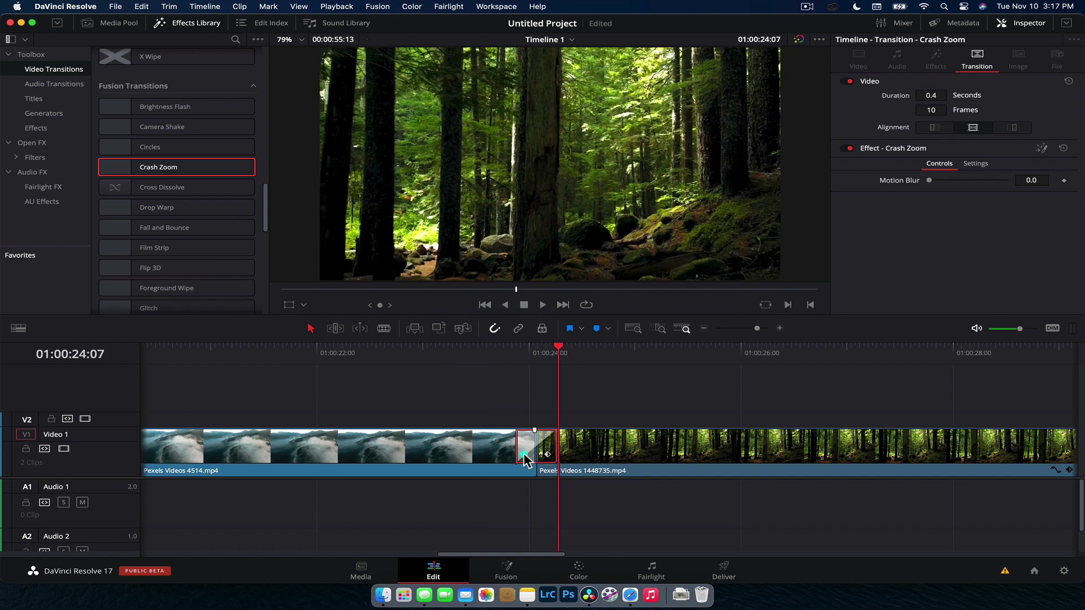
left_click(665, 445)
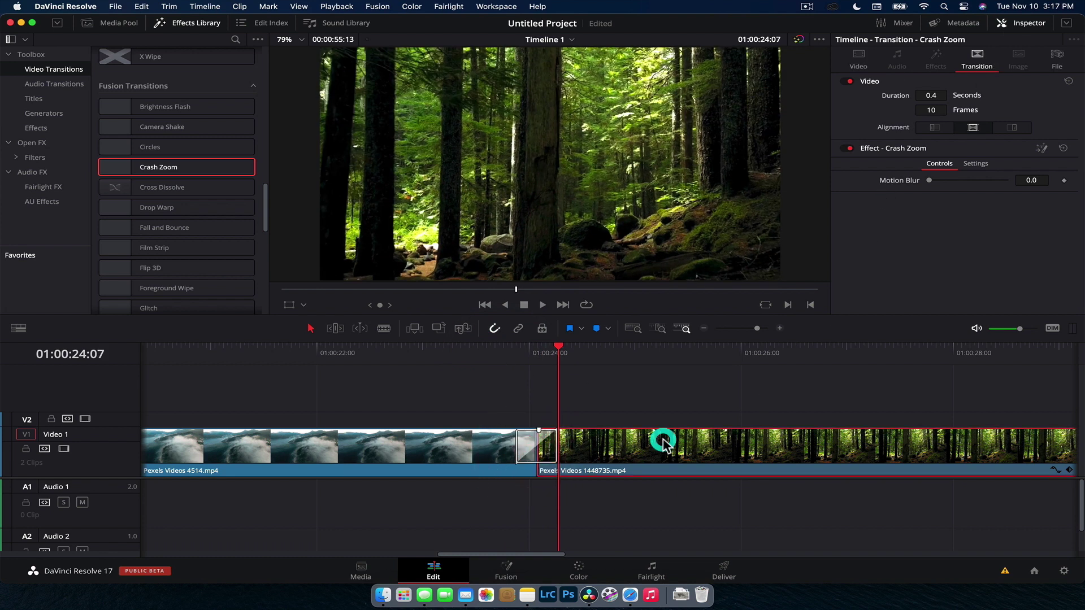
left_click(858, 58)
left_click(976, 61)
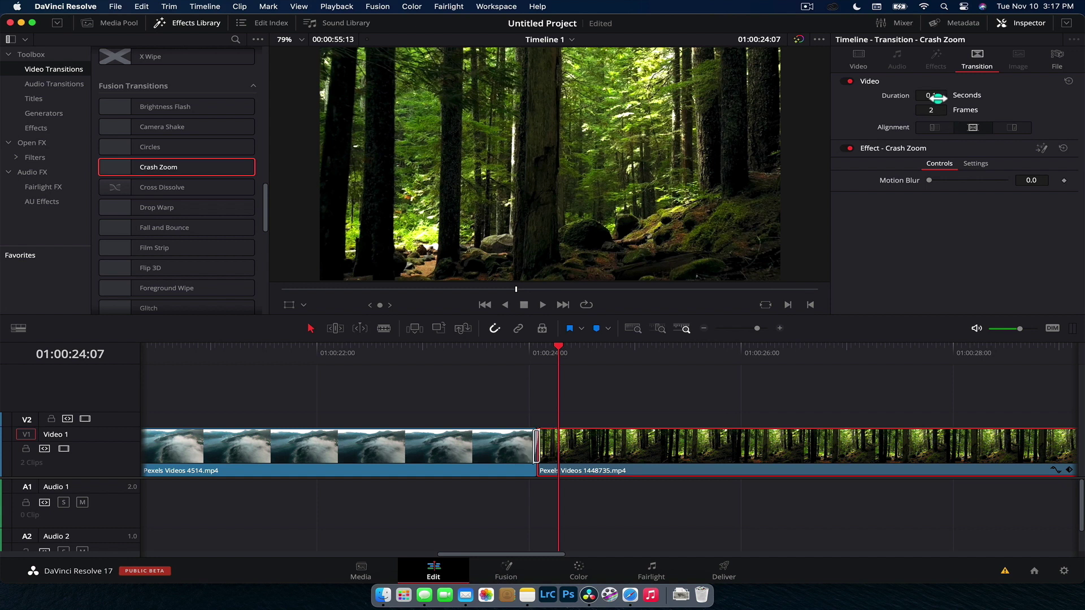
left_click_drag(937, 98, 864, 128)
- Centre the 8-frame Crash Zoom transition on the cut
left_click(535, 363)
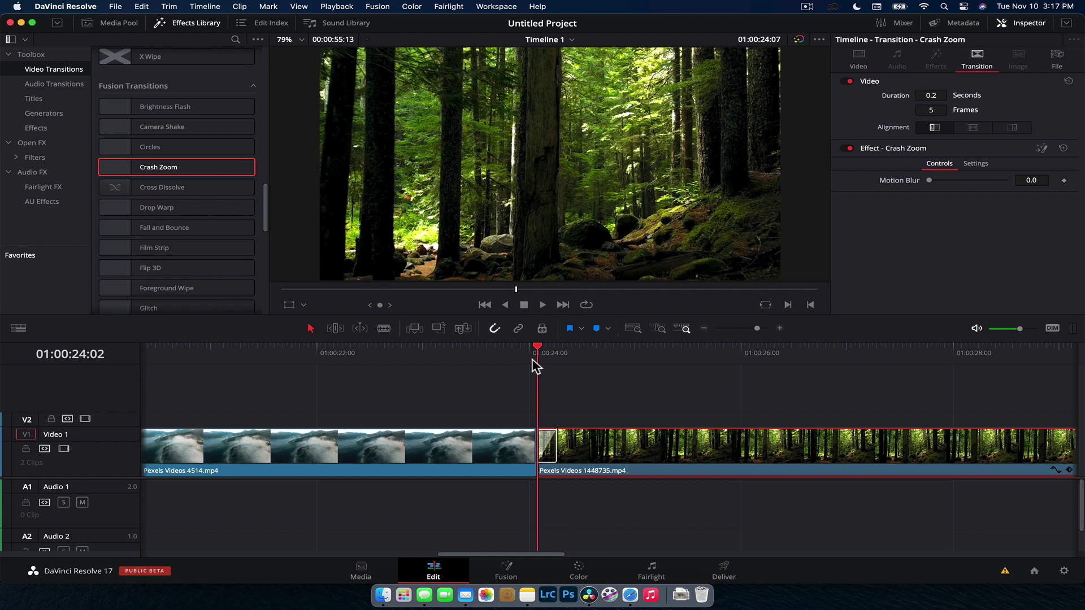
left_click(532, 363)
left_click(537, 365)
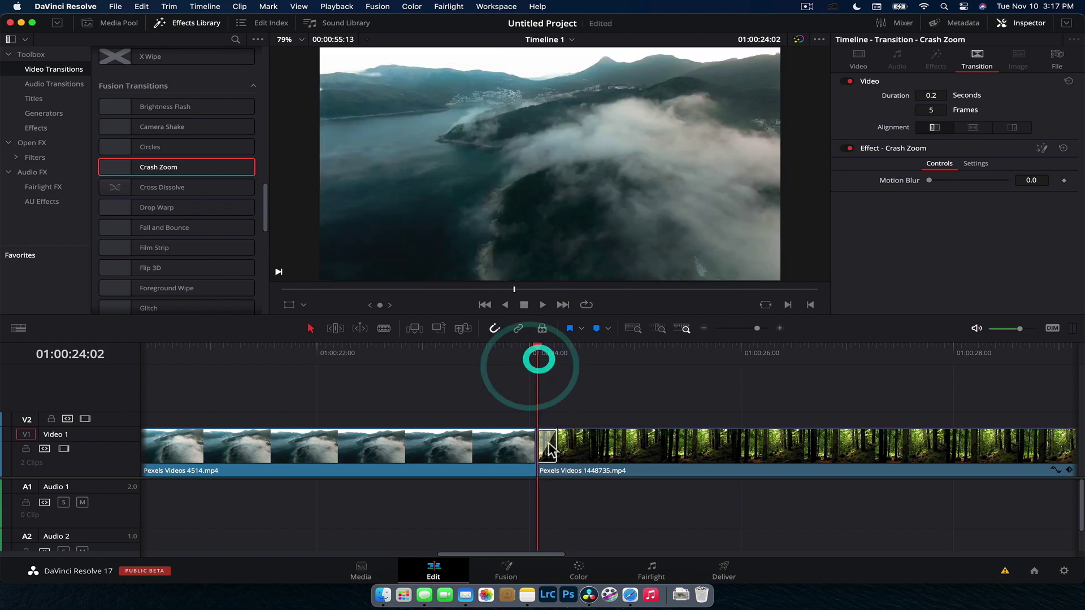
left_click(547, 454)
left_click(972, 127)
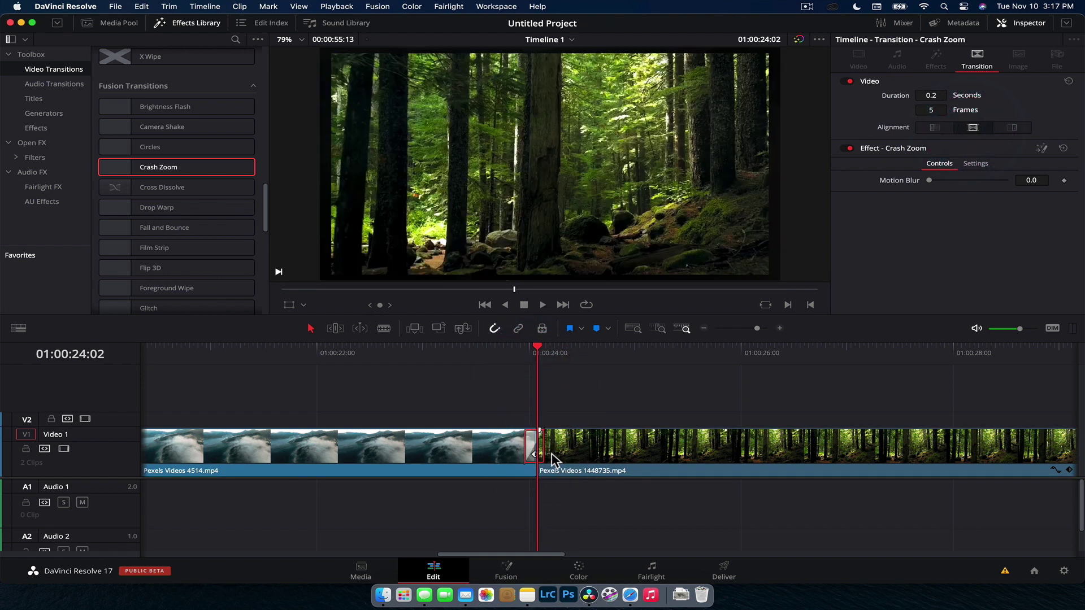
key("super+z")
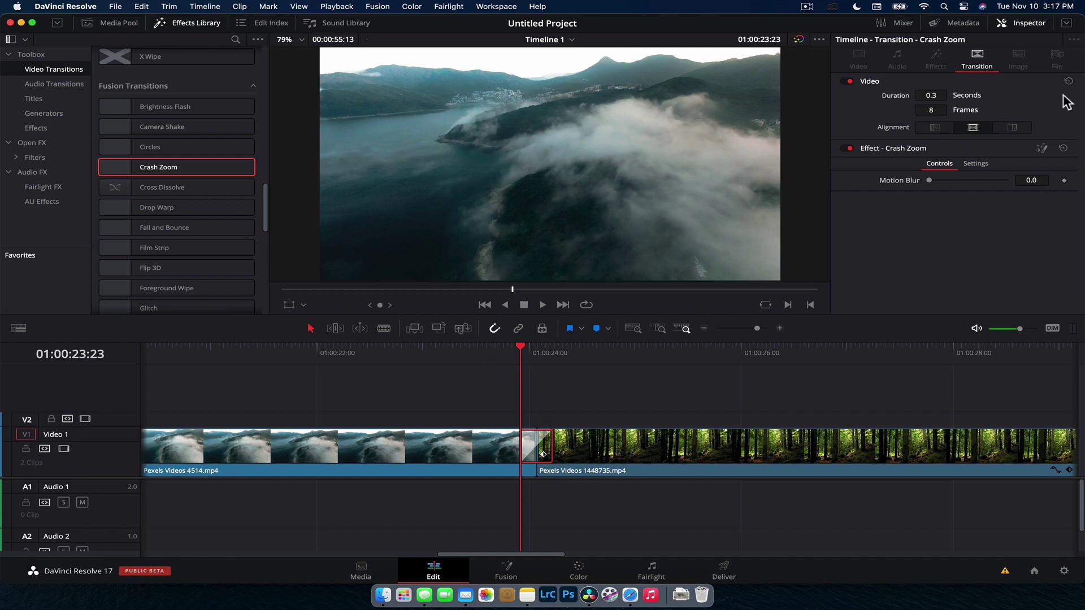
- Insert a Resolve FX Invert Color node between CrashZoom and MediaOut1 in Fusion
left_click(1041, 151)
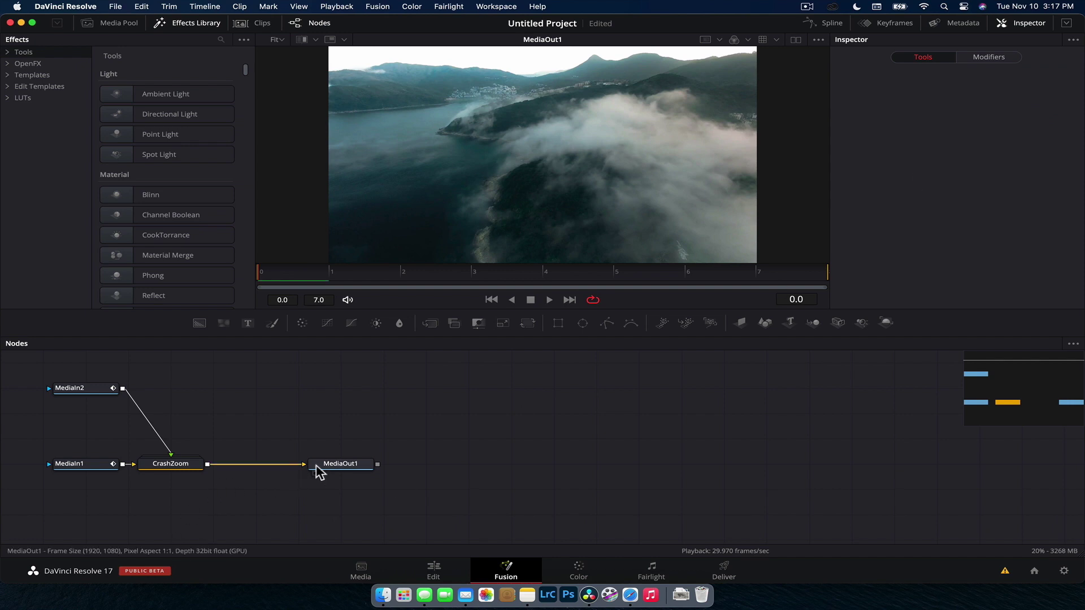
left_click(184, 464)
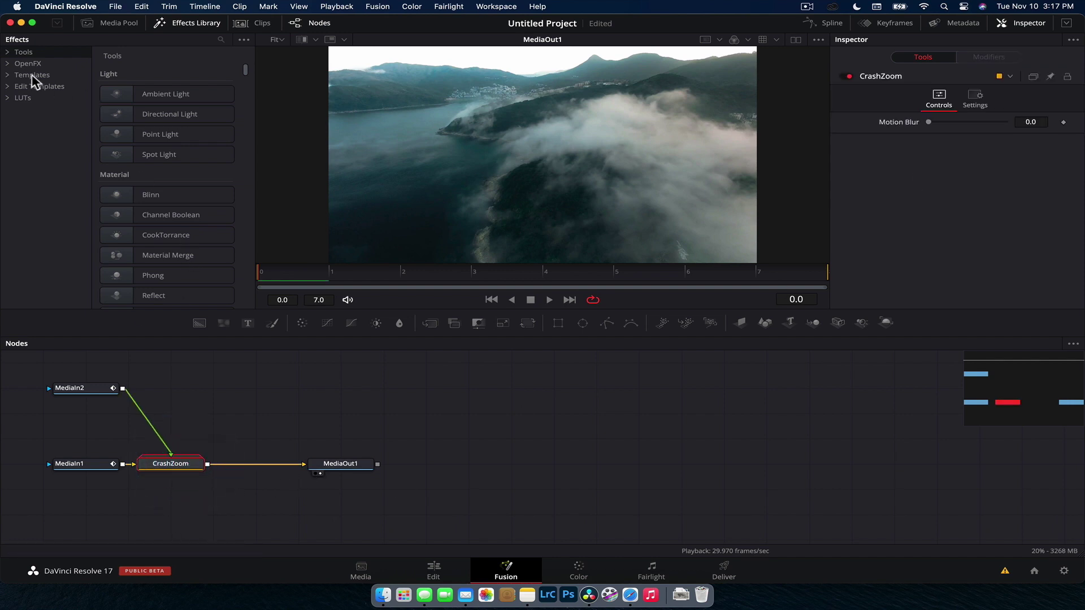
left_click(8, 64)
left_click(41, 88)
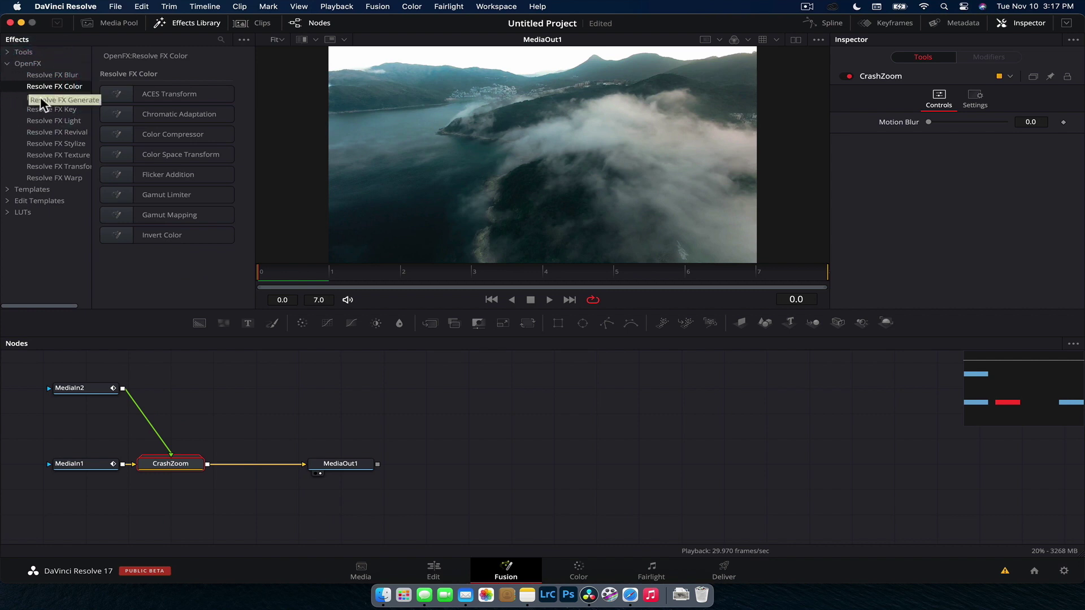
left_click_drag(183, 233, 262, 464)
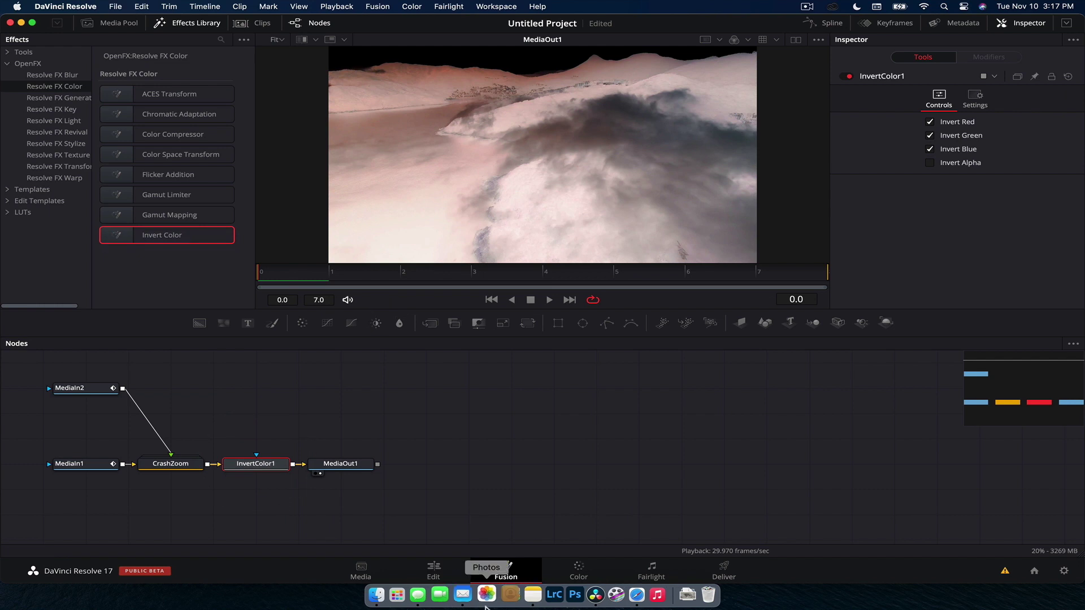
- Play the inverted Crash Zoom transition on the Edit page timeline
left_click(433, 569)
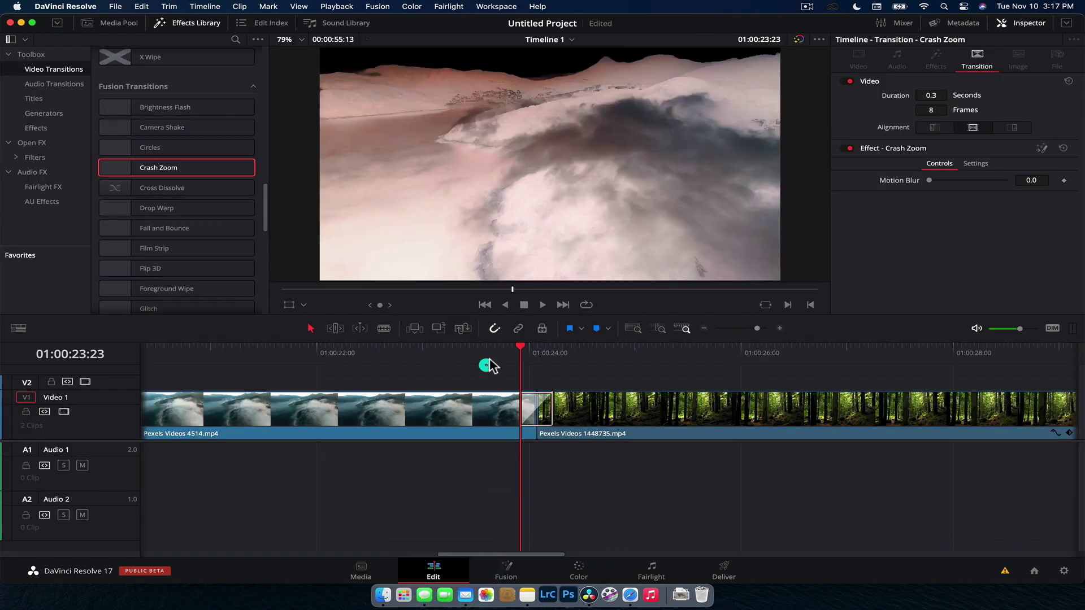
left_click(487, 365)
key("space")
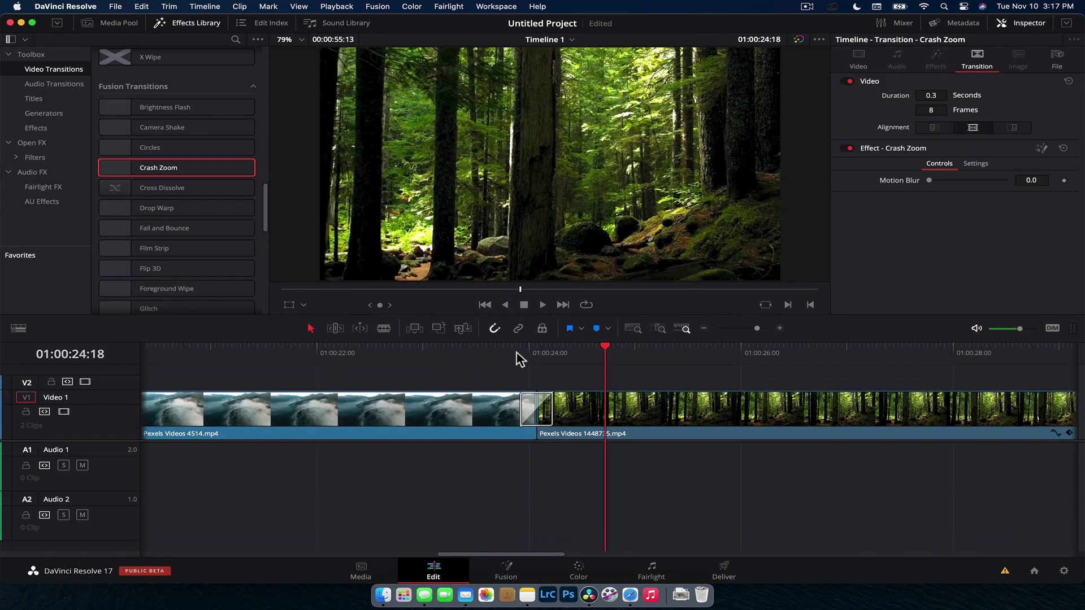
left_click(508, 351)
left_click(487, 351)
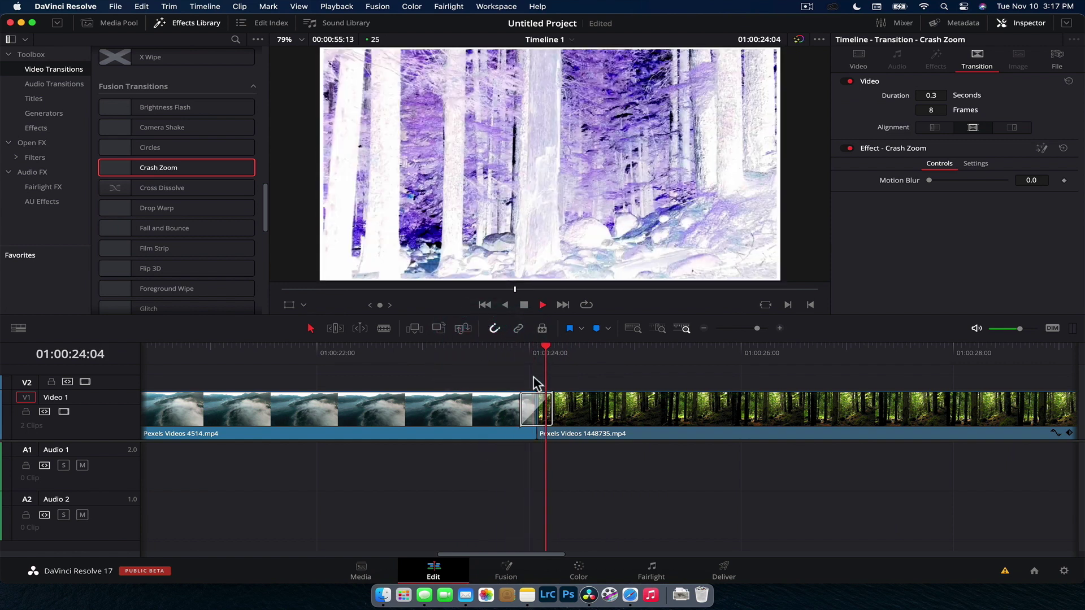
key("space")
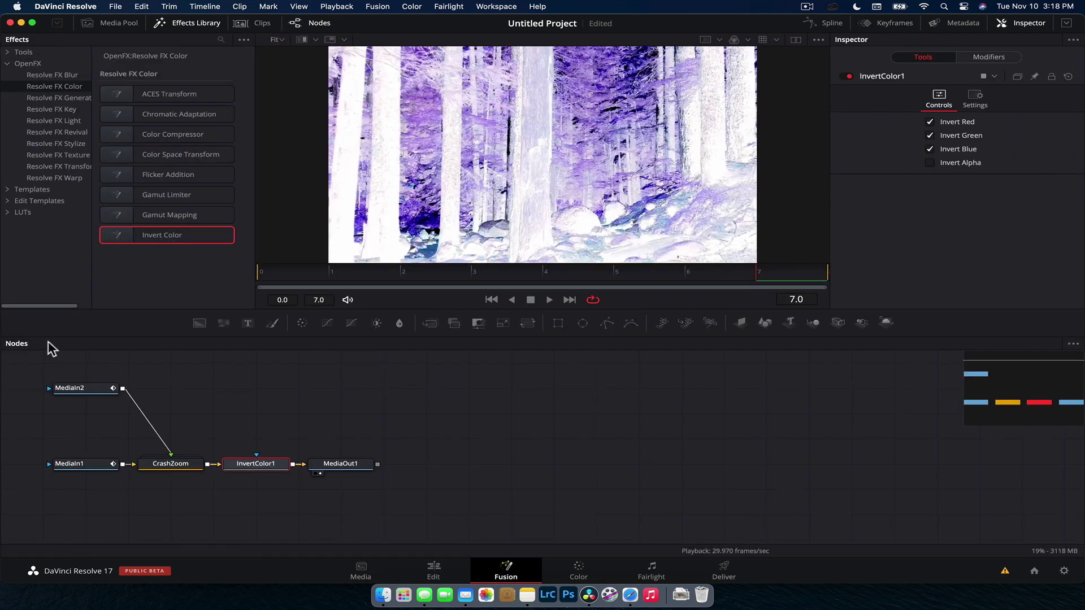
- Select and deselect the four graph nodes, then replay the inverted transition on the Edit page
left_click(49, 350)
left_click(257, 464)
left_click_drag(71, 368, 186, 497)
left_click(254, 516)
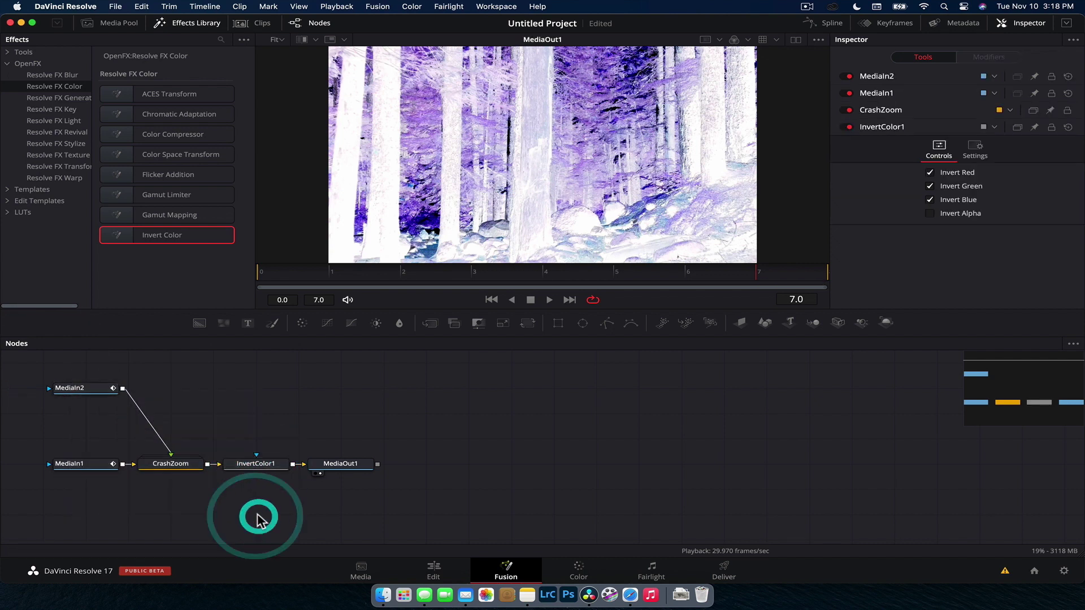
left_click(433, 568)
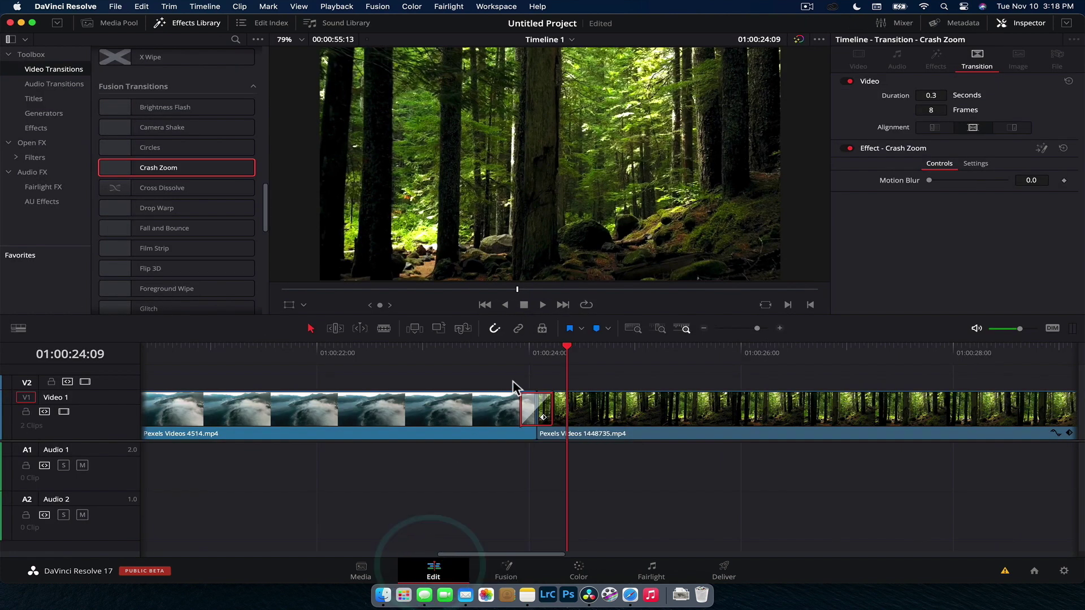
left_click(506, 354)
key("space")
key("space")
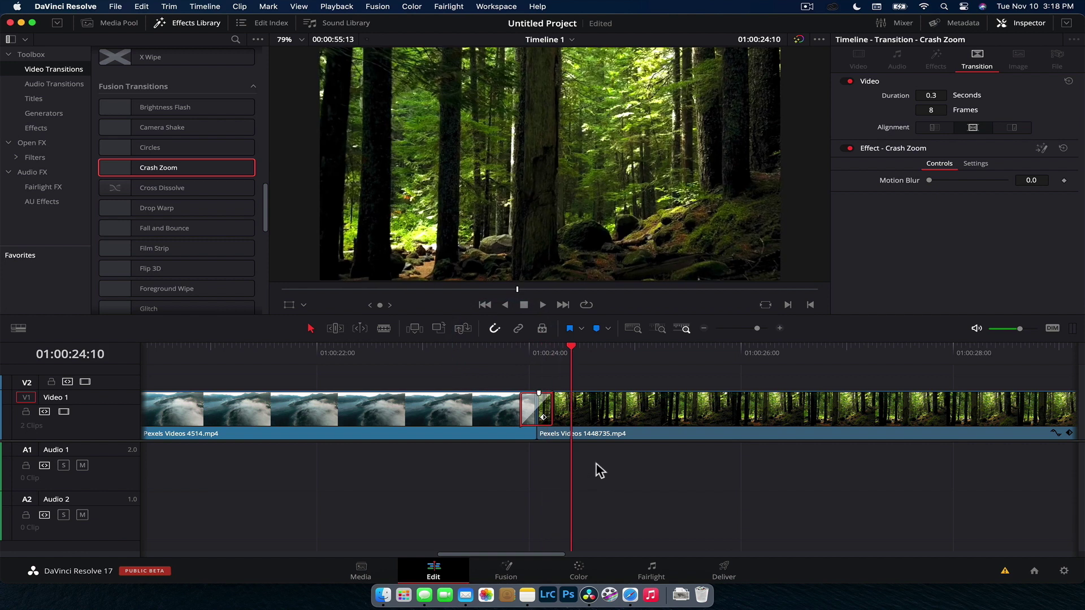
scroll(615, 452, "up", 3)
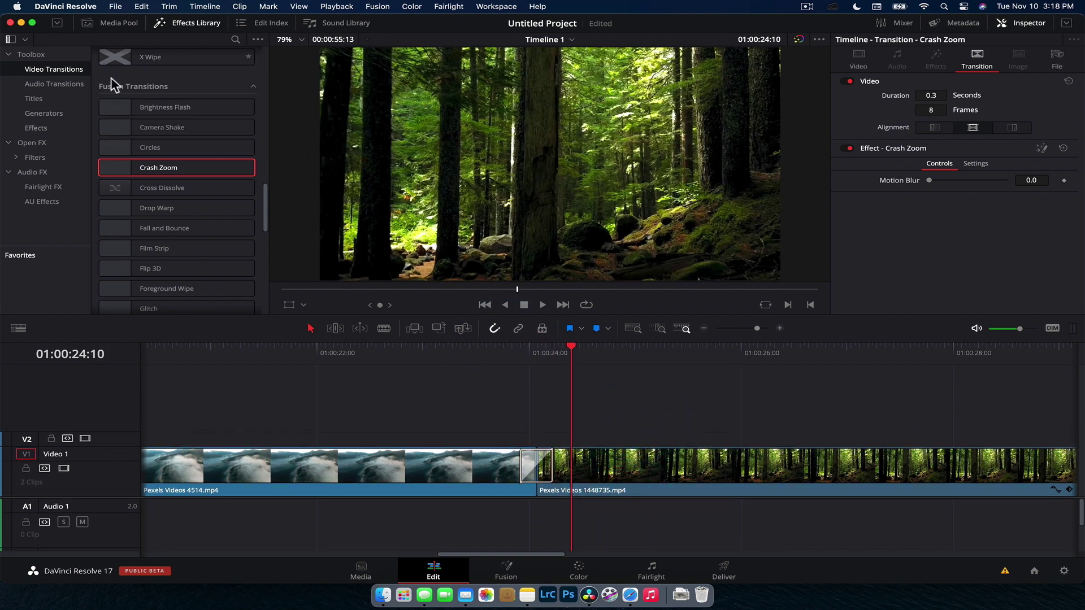
- Add the Jitter title from the Titles list to track V2 at the playhead
left_click(41, 99)
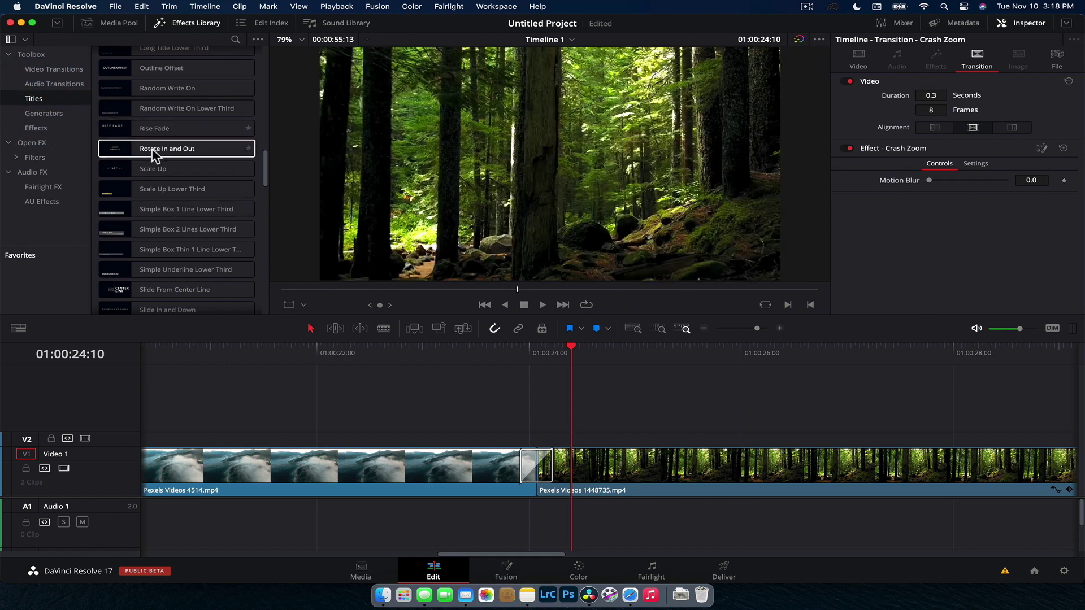
scroll(187, 169, "down", 10)
scroll(191, 178, "down", 5)
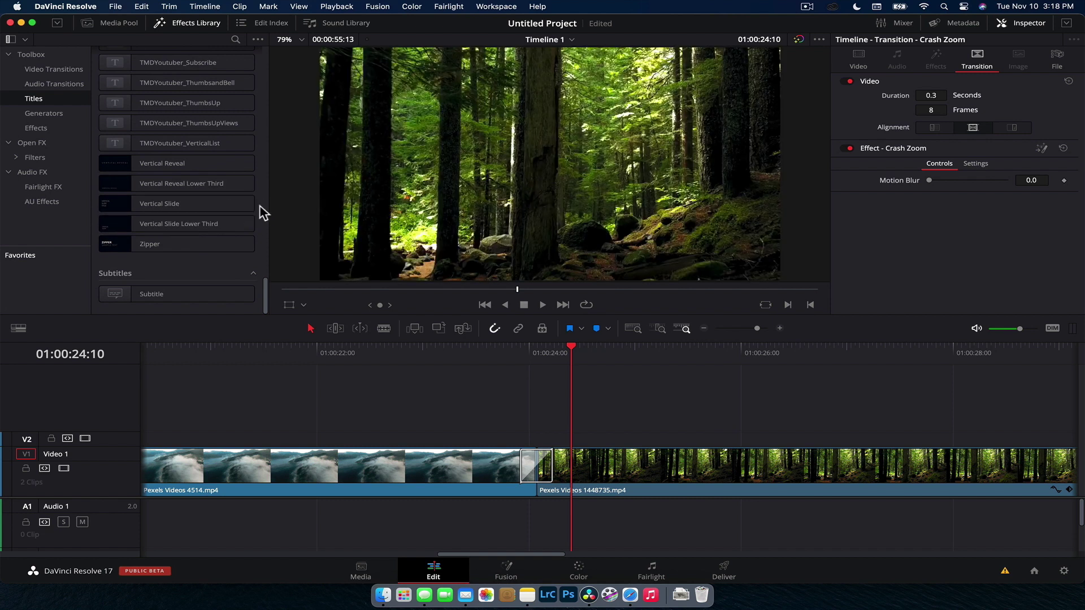
scroll(261, 213, "up", 10)
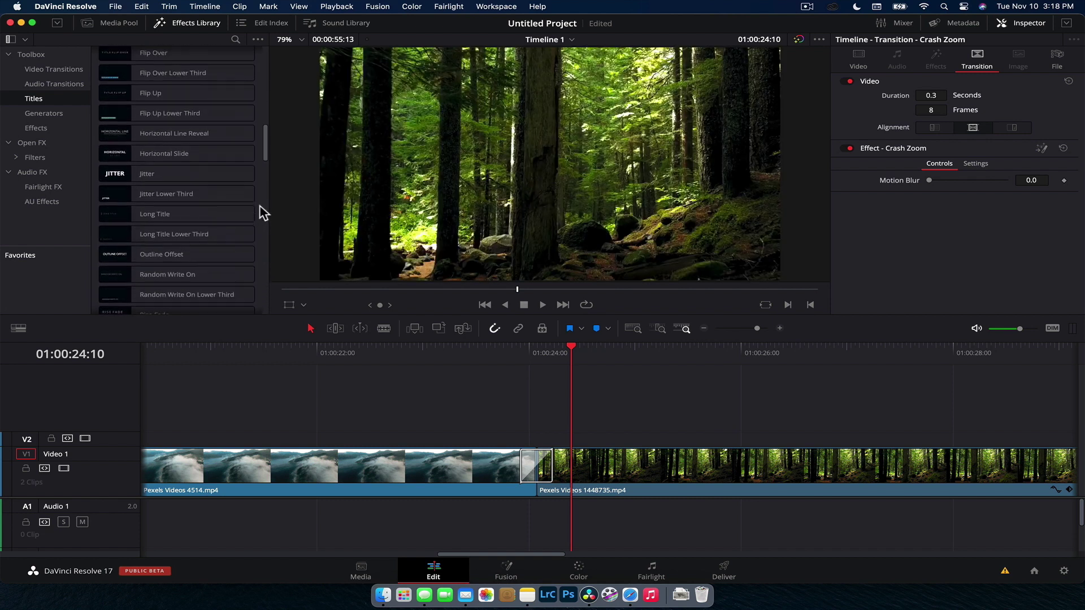
scroll(261, 214, "up", 1)
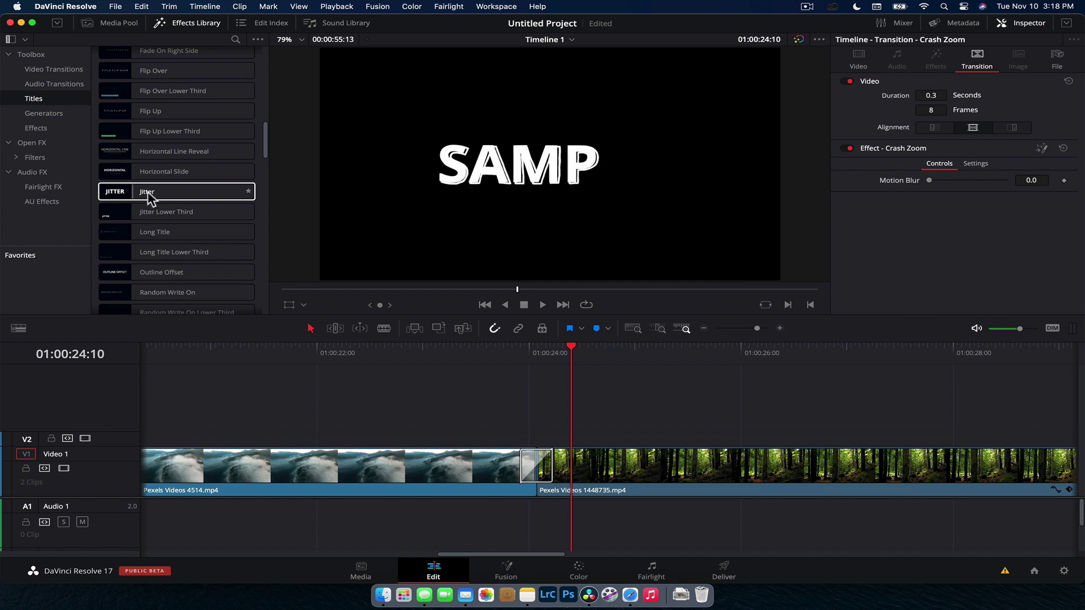
left_click_drag(148, 195, 568, 438)
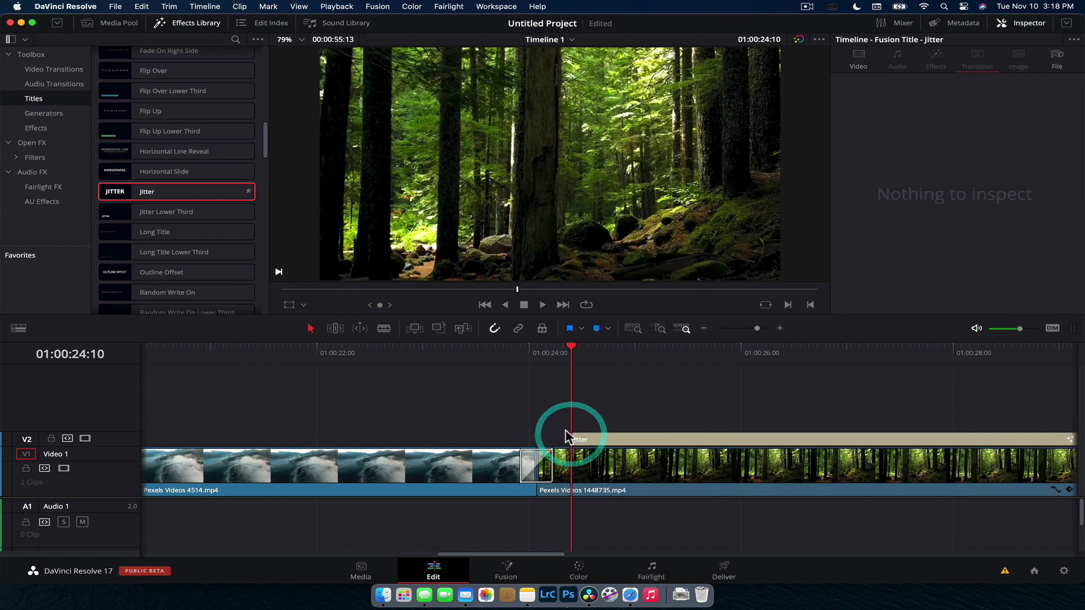
key("space")
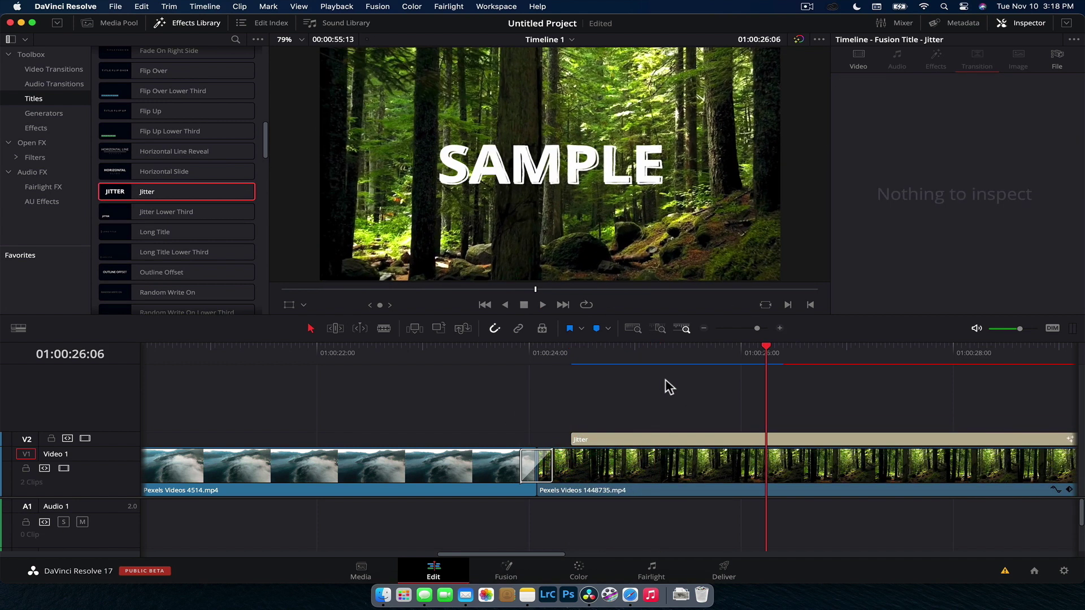
- Set the SAMPLE title's tracking to 1.061 and its text colour to teal
left_click(657, 439)
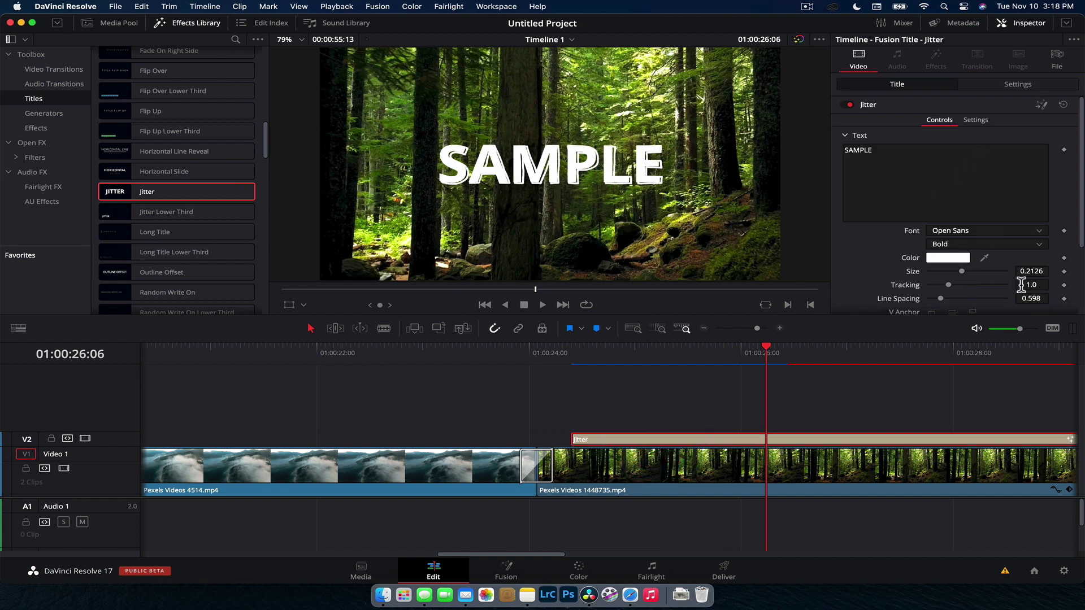
left_click_drag(1020, 285, 1028, 285)
left_click(947, 258)
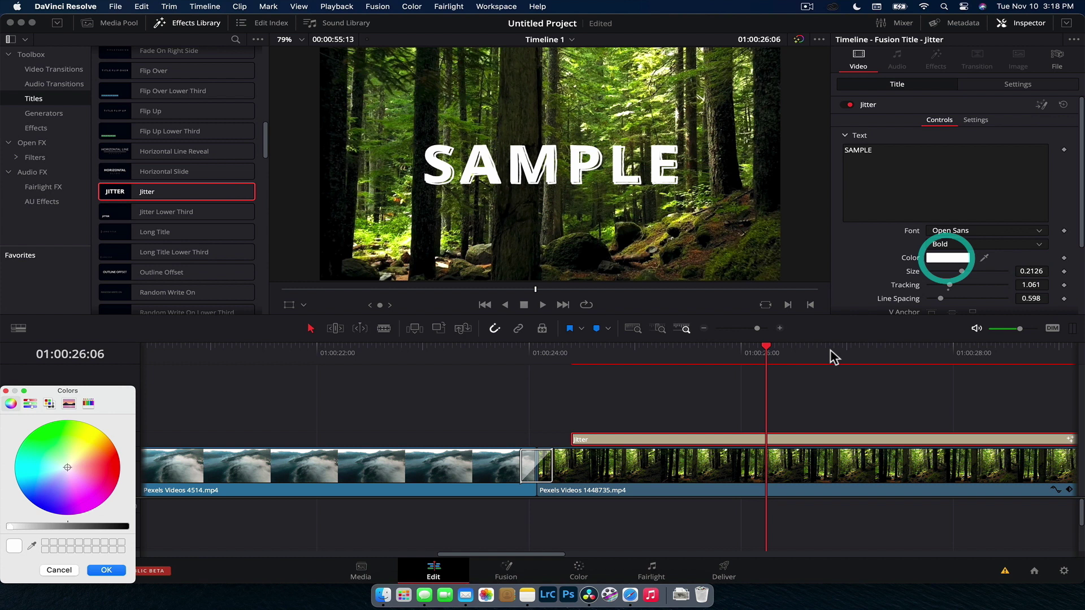
left_click(22, 456)
left_click(106, 569)
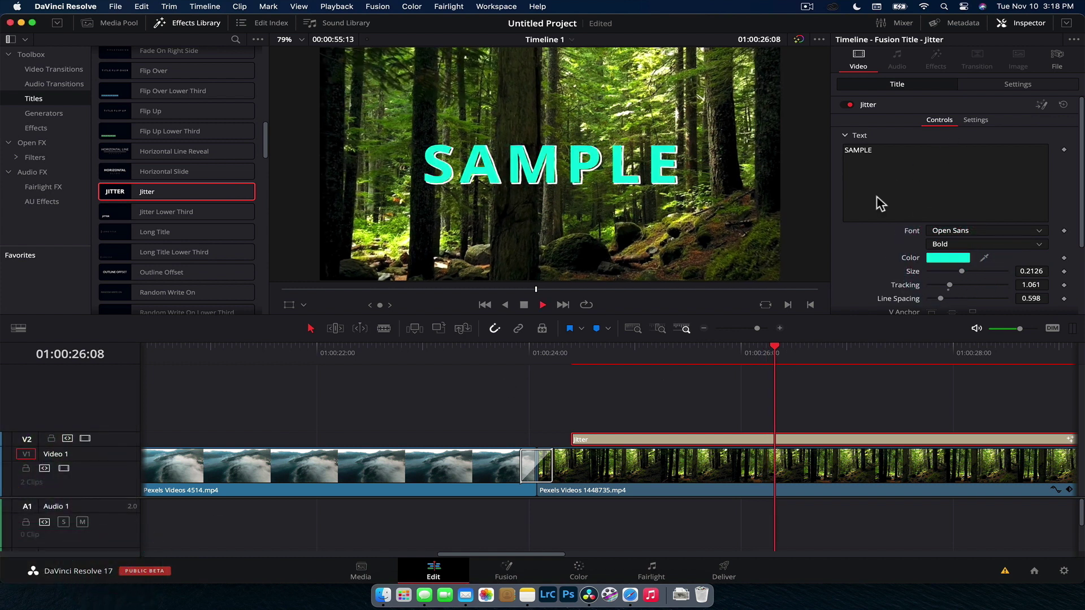
key("space")
- Open the Jitter title in Fusion, expand its group node to view inner nodes, then collapse it
left_click(1042, 105)
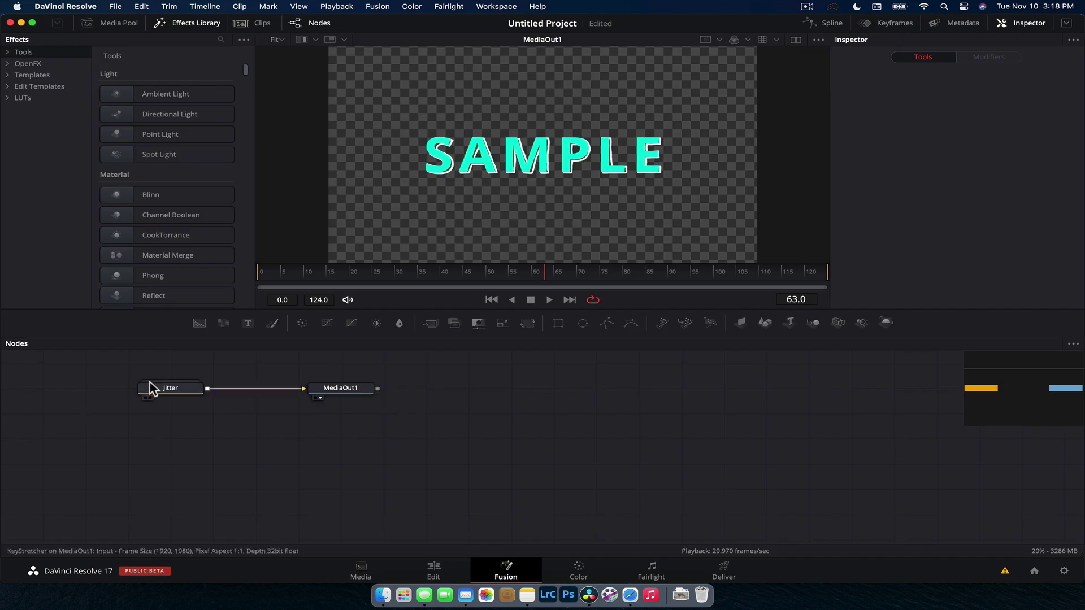
left_click(167, 389)
double_click(164, 389)
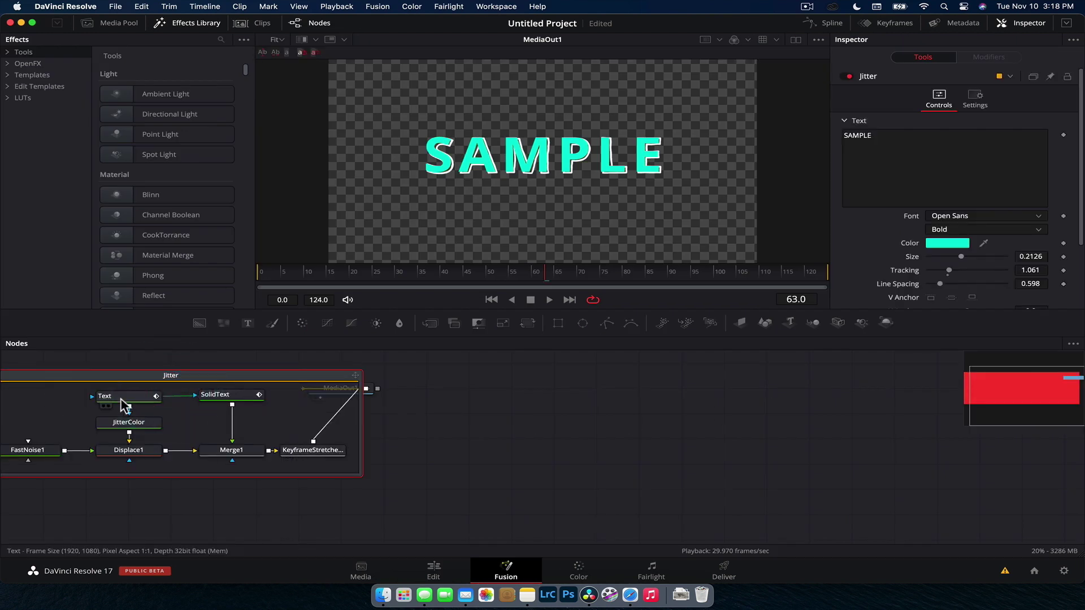
left_click(144, 381)
left_click_drag(144, 381, 150, 412)
left_click(424, 376)
left_click(158, 382)
- Move MediaOut1 away from Jitter and return to the Edit page at 01:00:24:10
left_click_drag(401, 390, 443, 416)
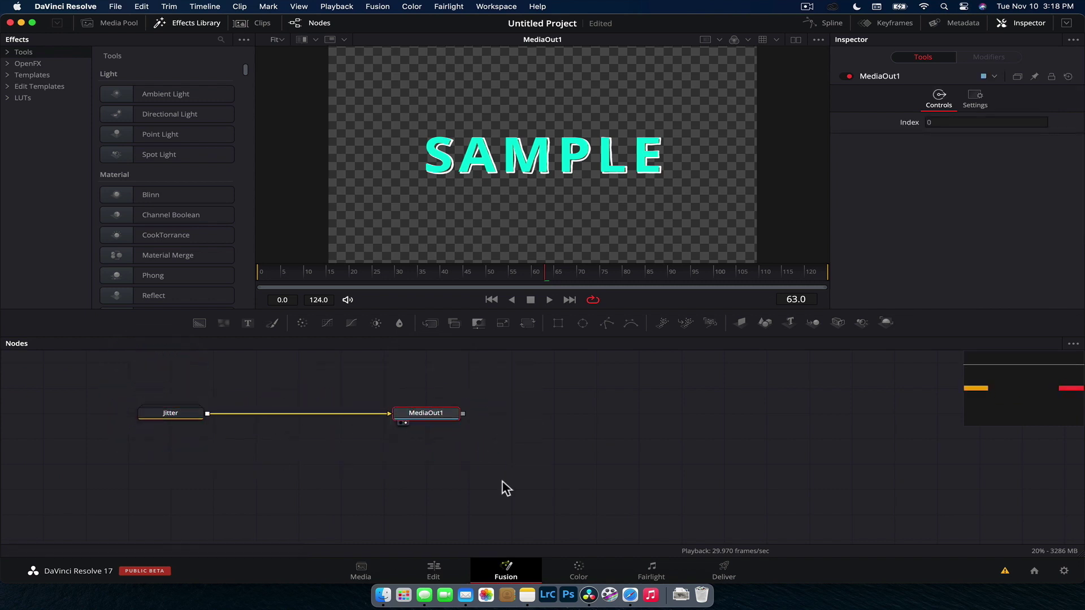
left_click(449, 568)
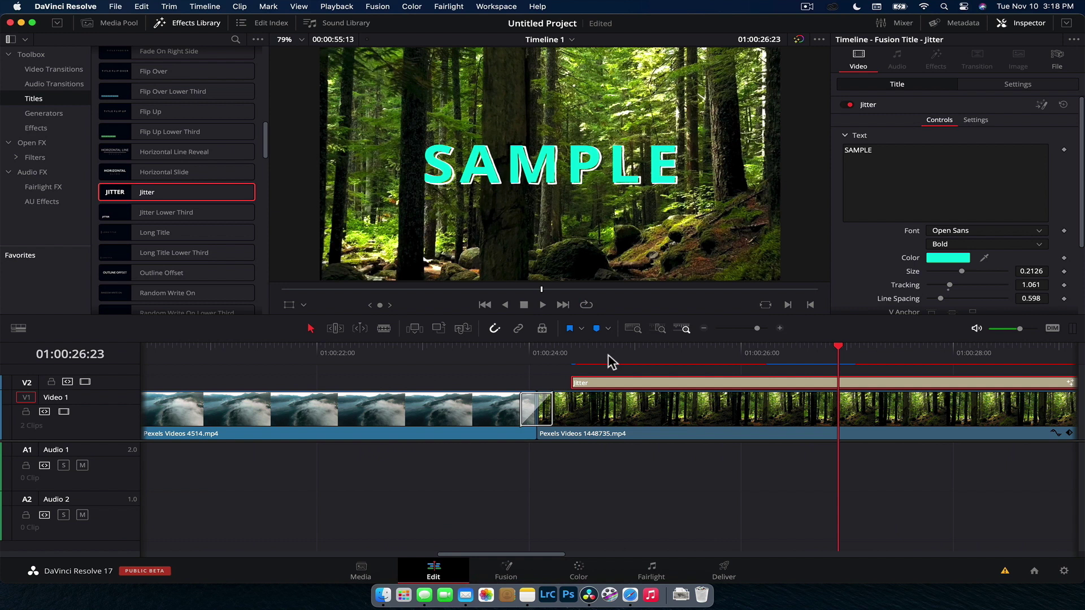
left_click(570, 353)
scroll(630, 452, "up", 2)
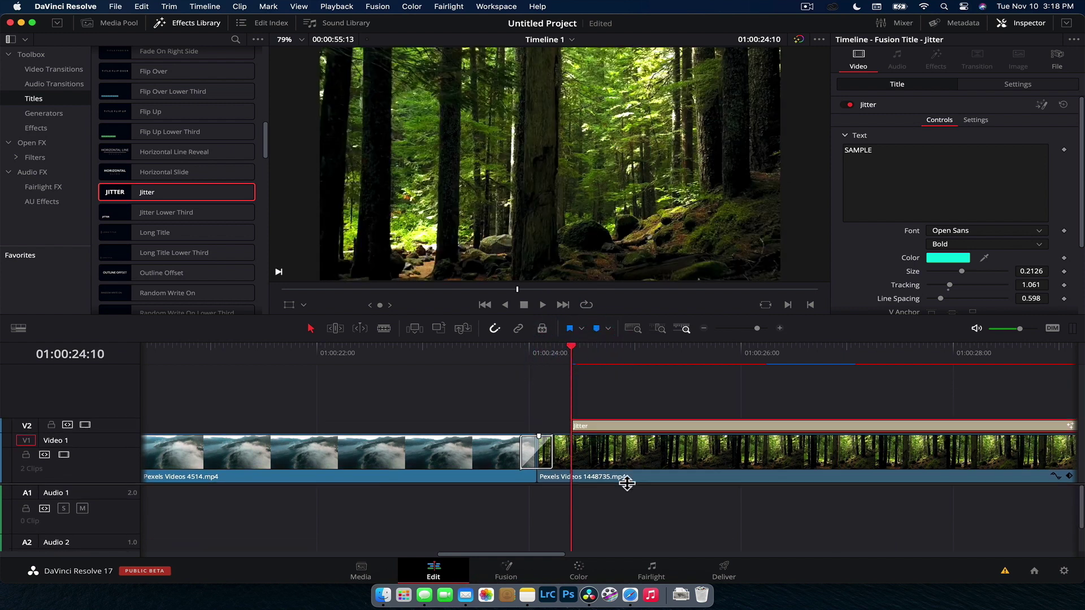
left_click(626, 479)
key("space")
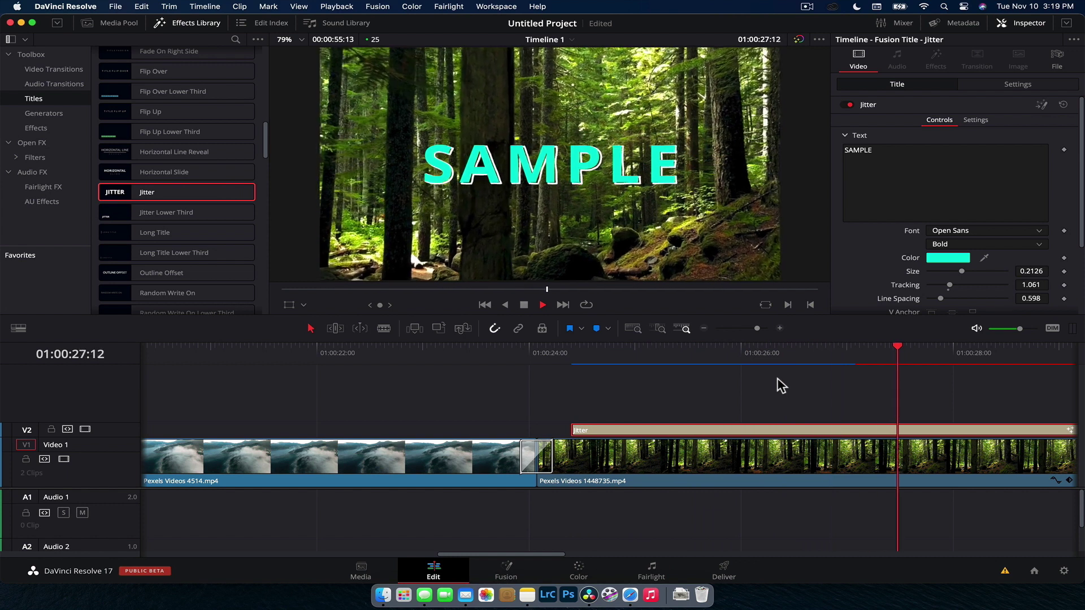
key("space")
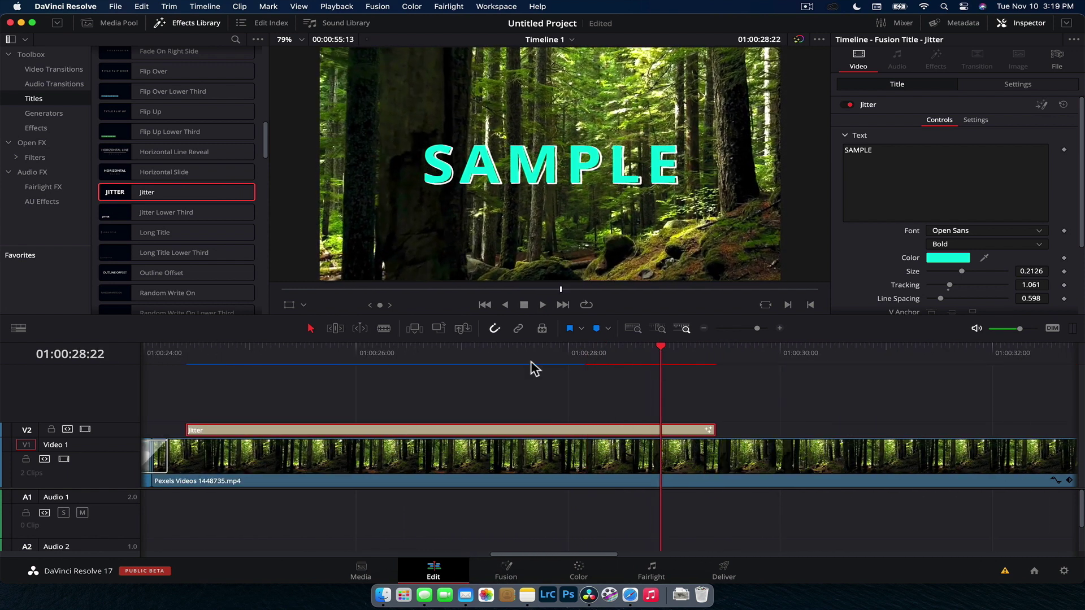
left_click(614, 361)
left_click(203, 365)
left_click(207, 368)
key("space")
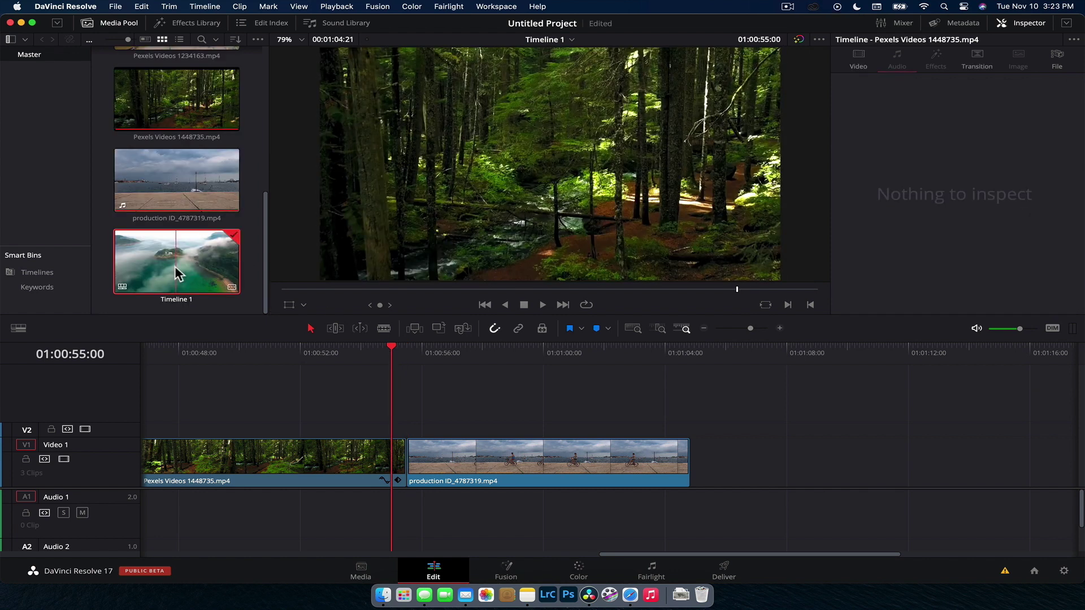
- Override project settings for Timeline 1: 1080 x 1920 resolution, mismatched clips scaled full frame with crop
right_click(174, 271)
mouse_move(232, 277)
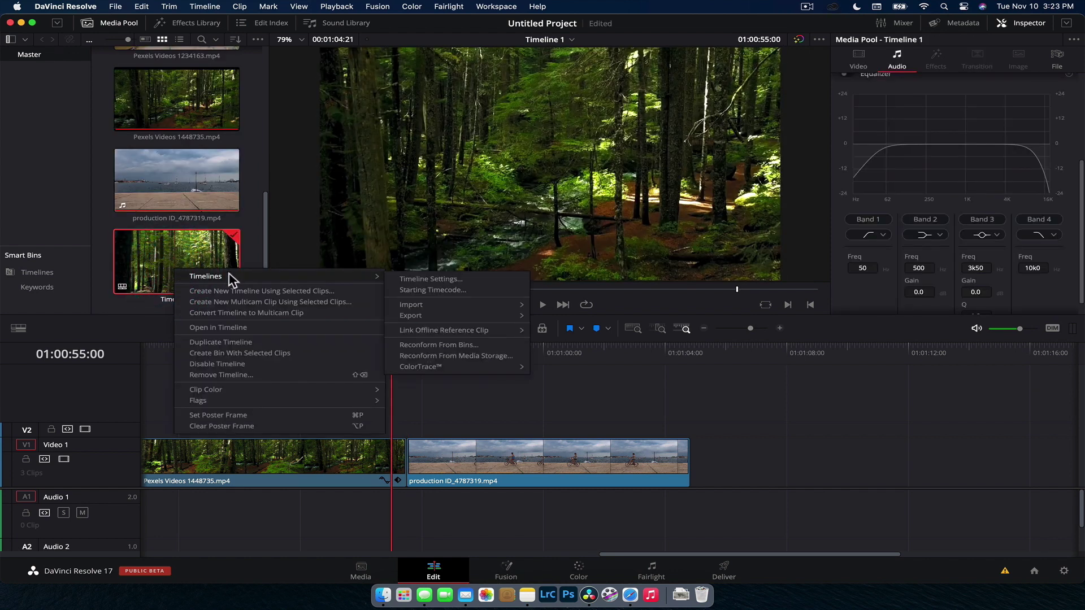
left_click(456, 281)
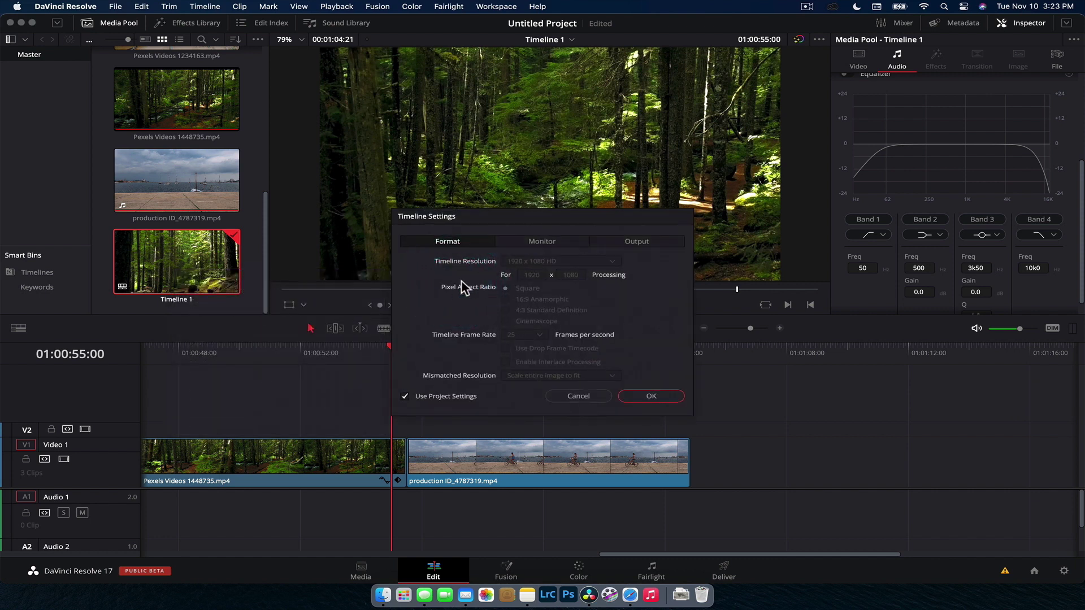
left_click(448, 398)
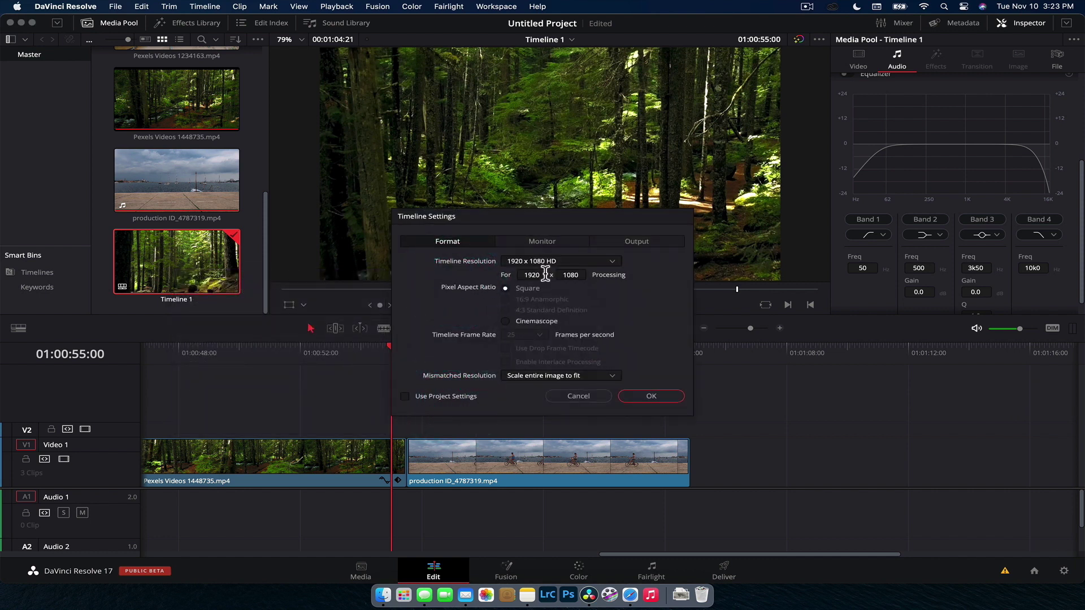
type("1080")
left_click(612, 377)
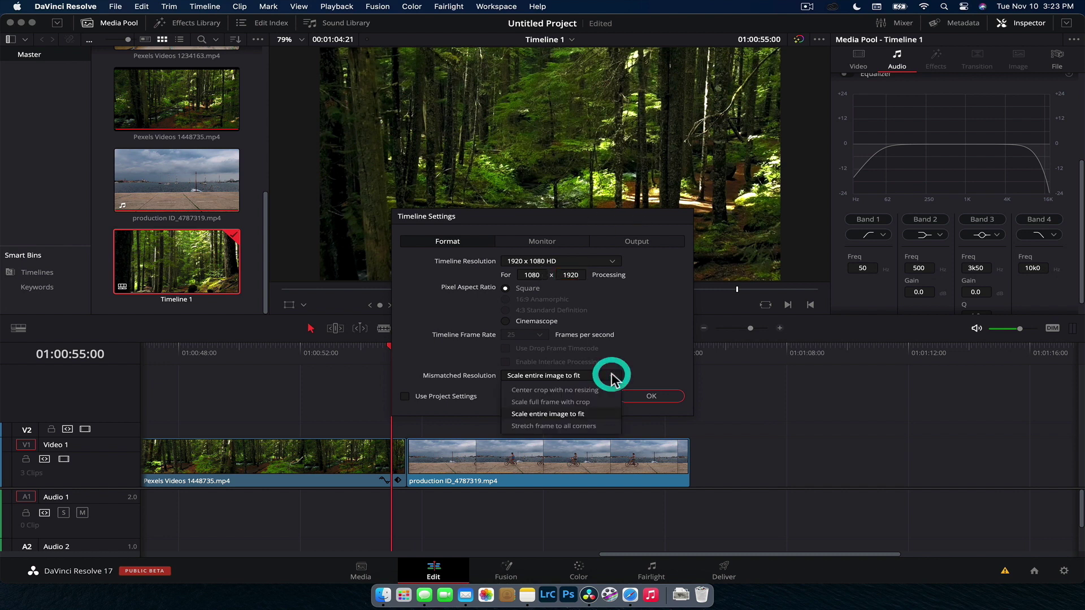
left_click(592, 403)
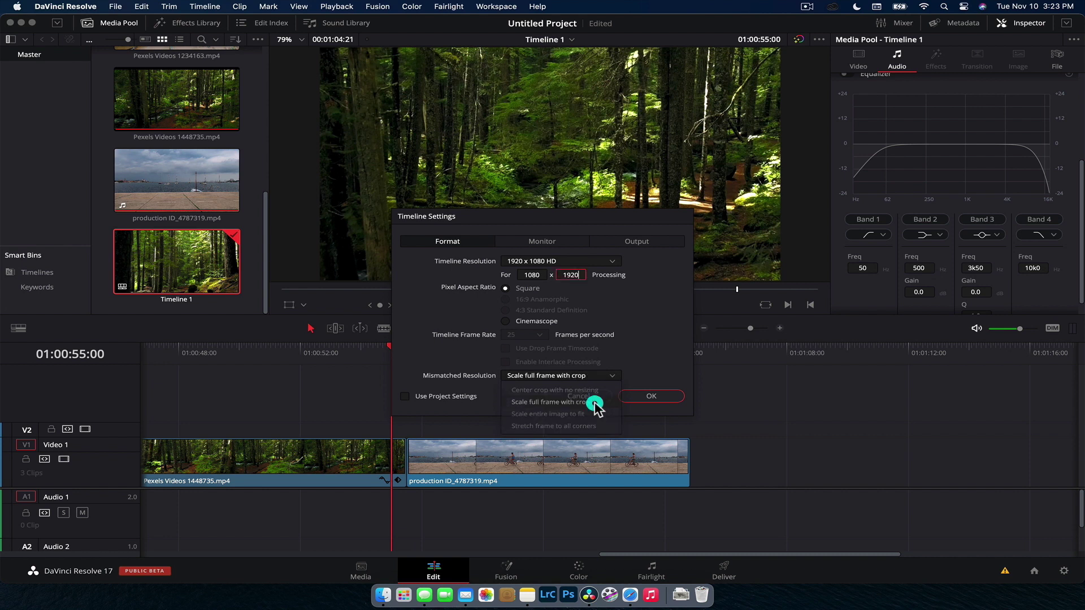
left_click(639, 397)
left_click(567, 464)
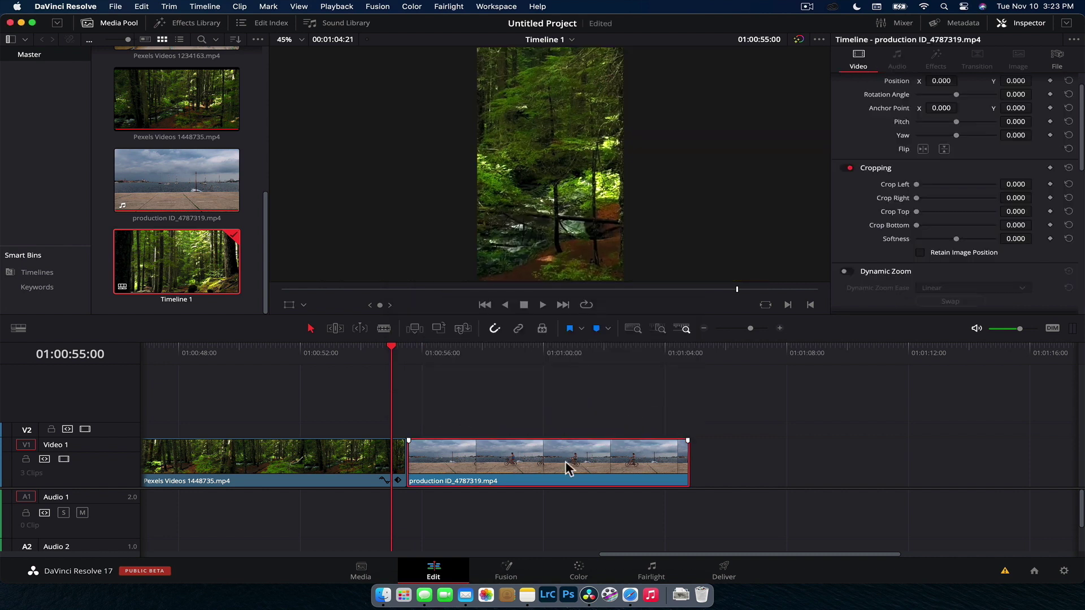
scroll(881, 136, "up", 2)
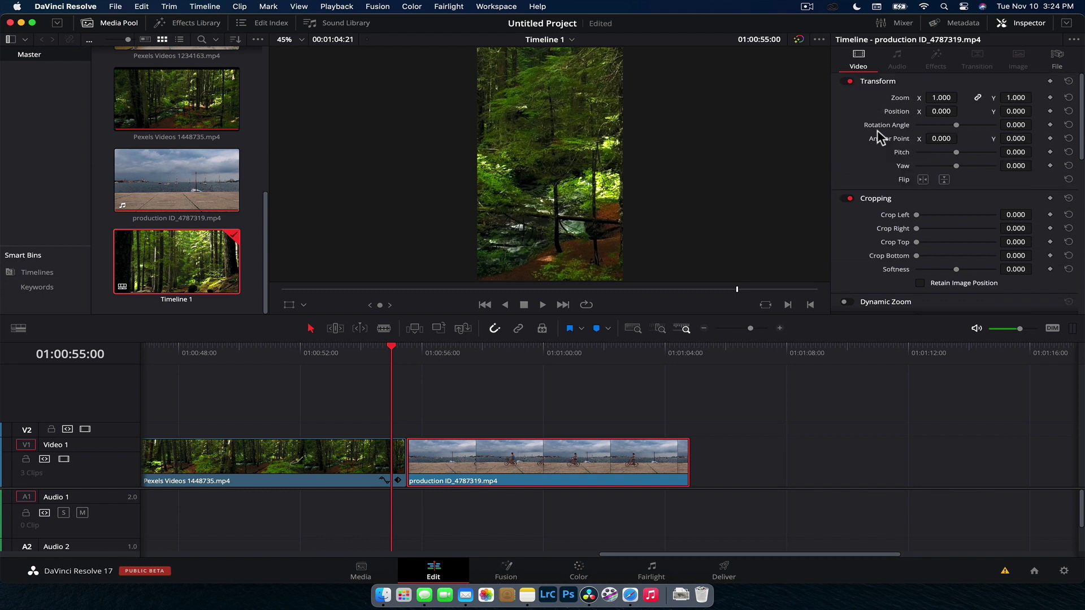
scroll(879, 138, "down", 6)
scroll(883, 164, "down", 5)
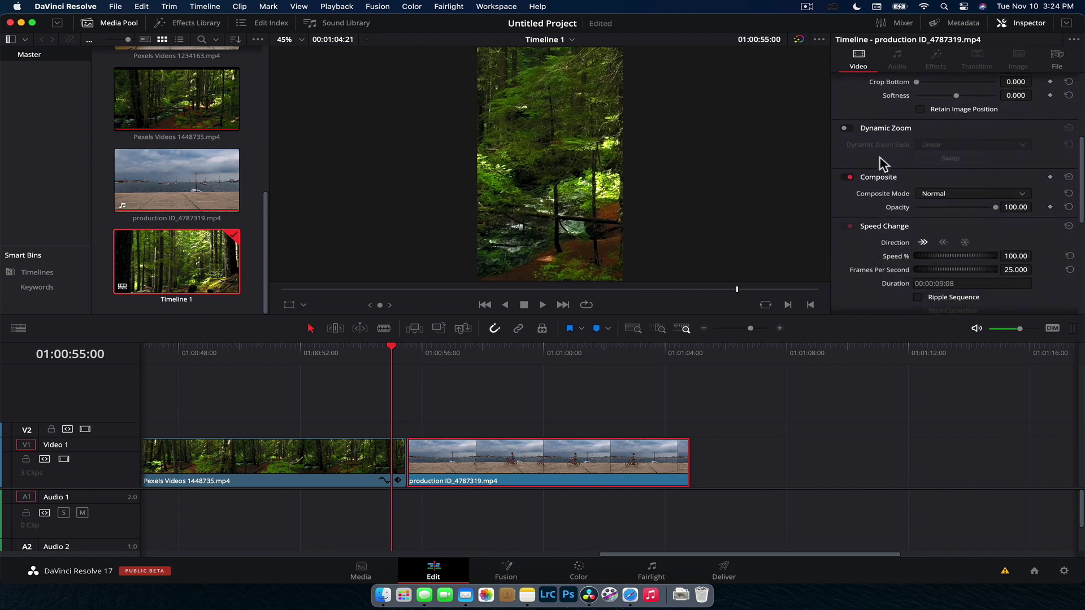
scroll(883, 164, "down", 3)
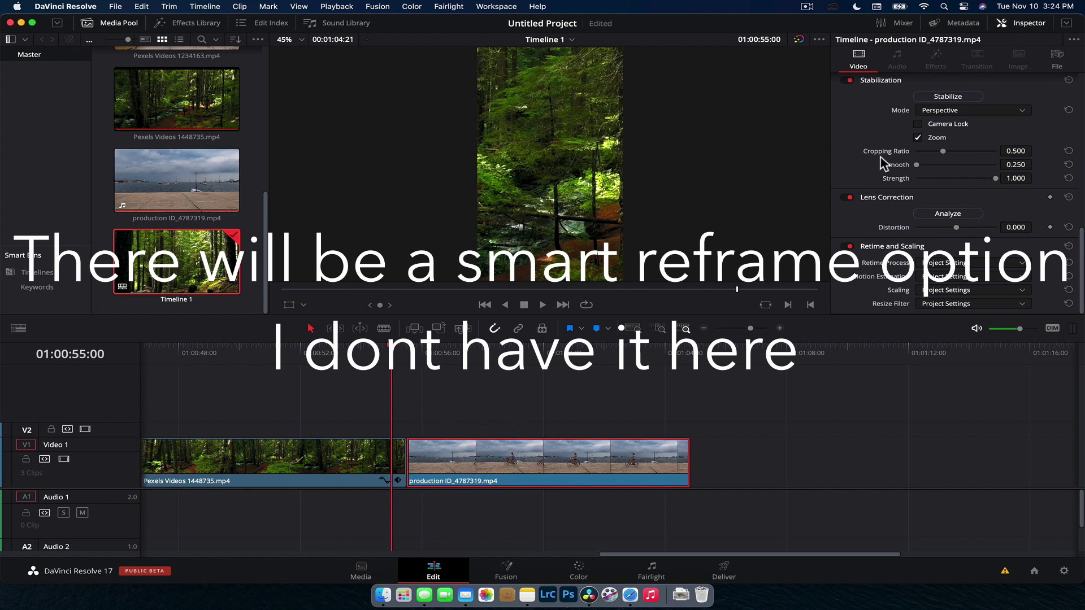
left_click(1052, 68)
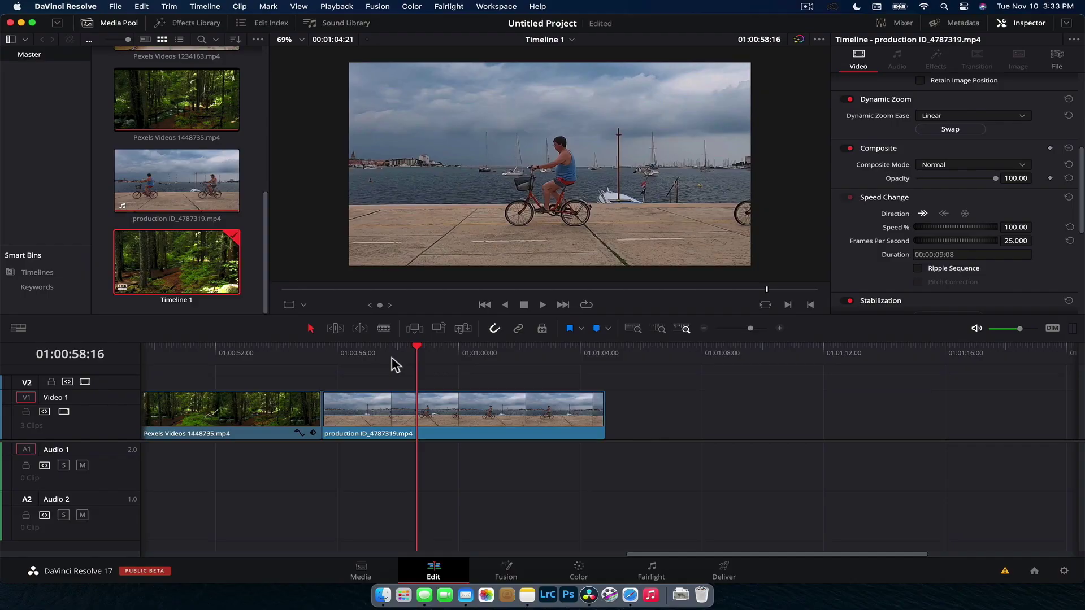
- At 01:00:58:10, drop the Bike Bells 1.M sound effect onto Audio 1 beneath the bike clip
left_click(376, 367)
left_click(407, 364)
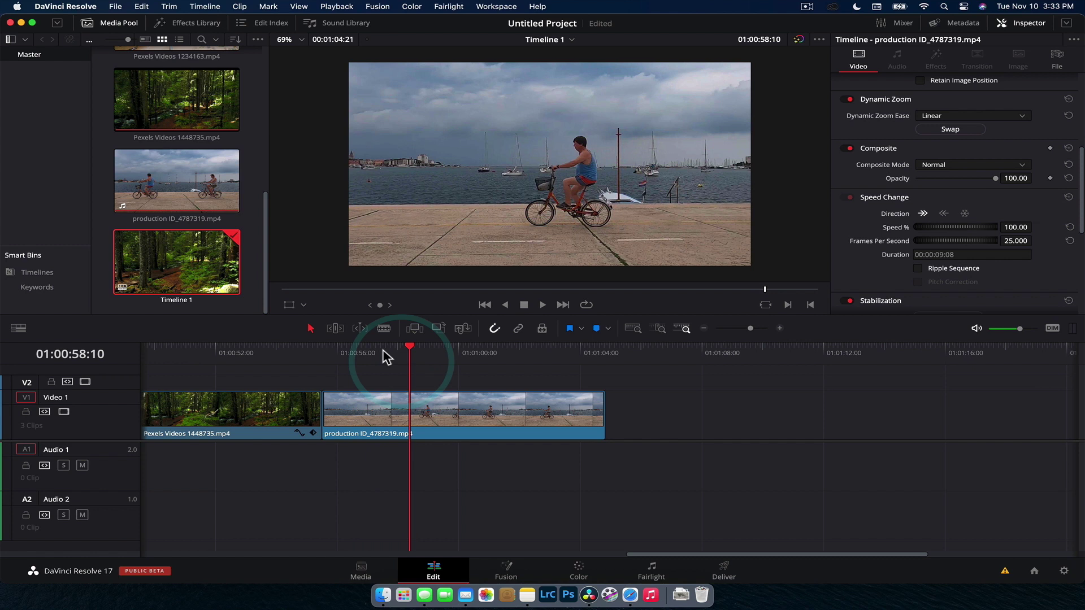
left_click(196, 23)
left_click(339, 23)
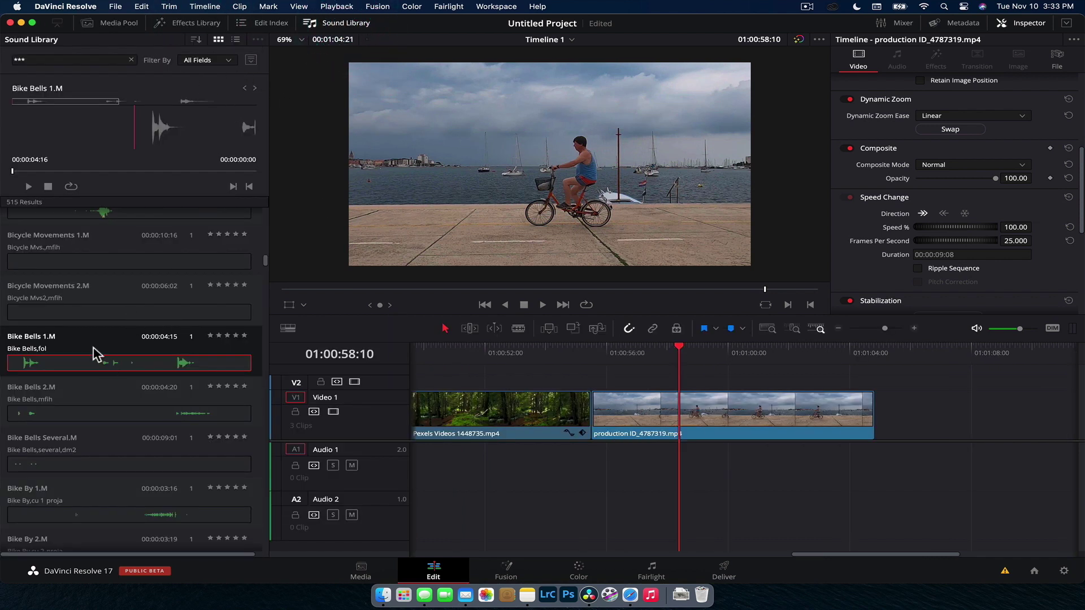
left_click_drag(94, 354, 634, 457)
- Play the timeline to hear the bike bells with the video
left_click(599, 363)
key("space")
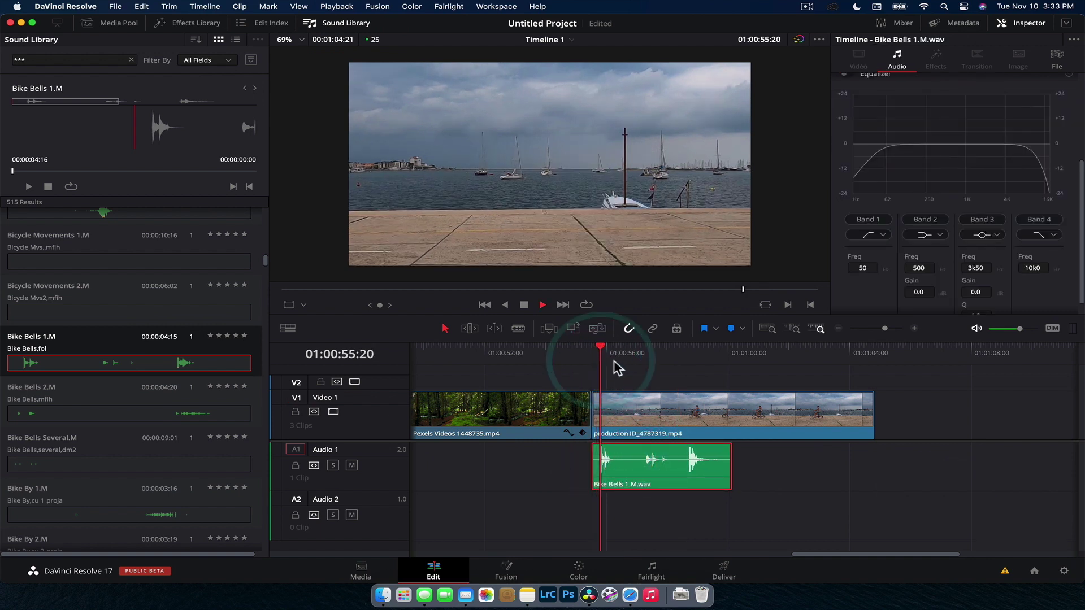
key("space")
key("space")
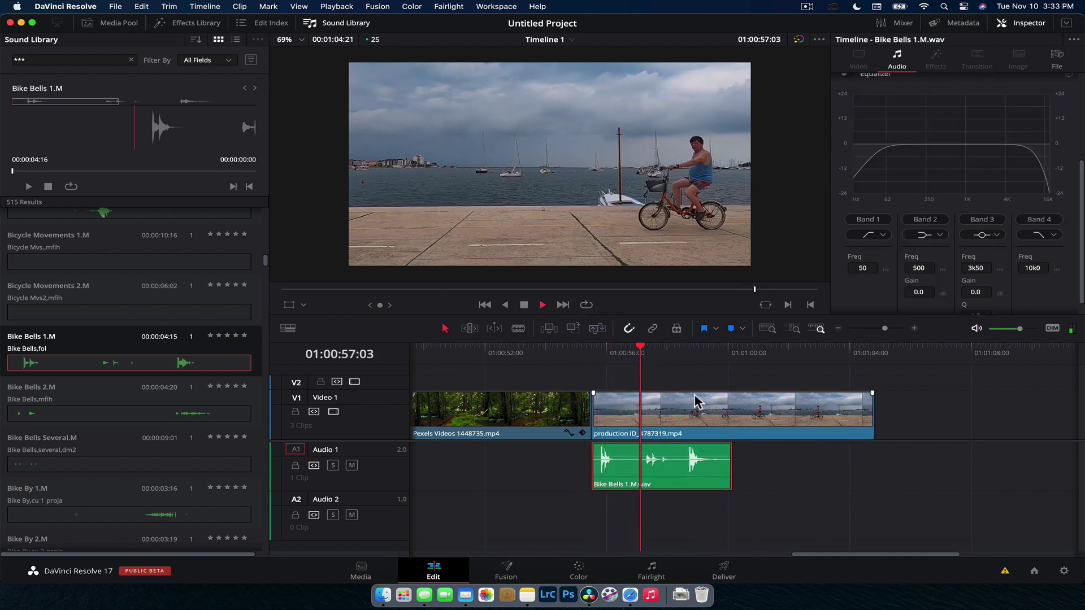
key("space")
- Back in the Media Pool, select the bike clip and its bell sound and open them in Fusion
left_click(113, 23)
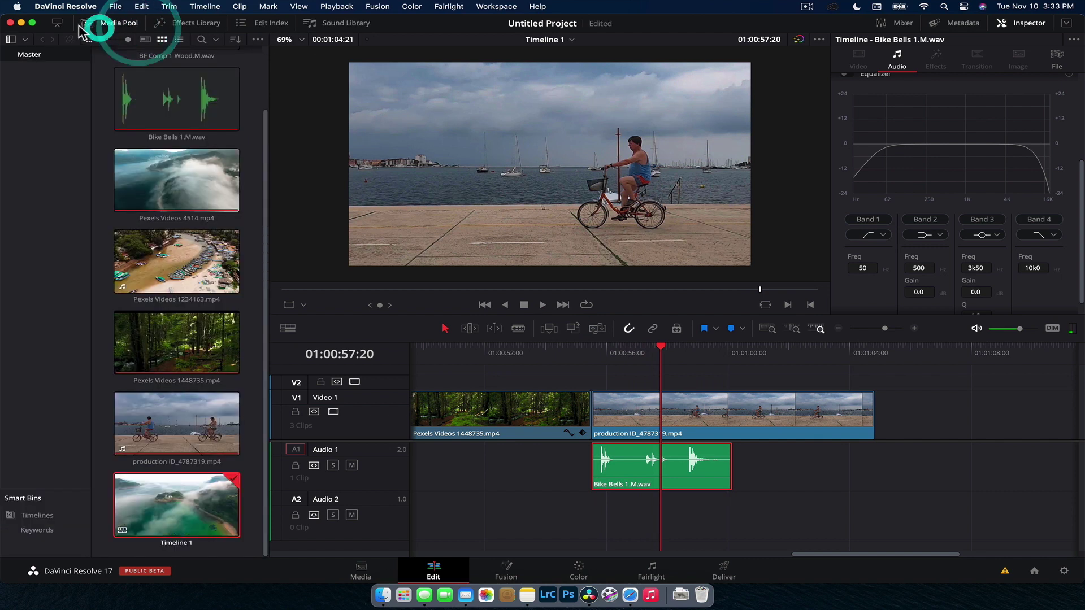
left_click(9, 39)
left_click(438, 404)
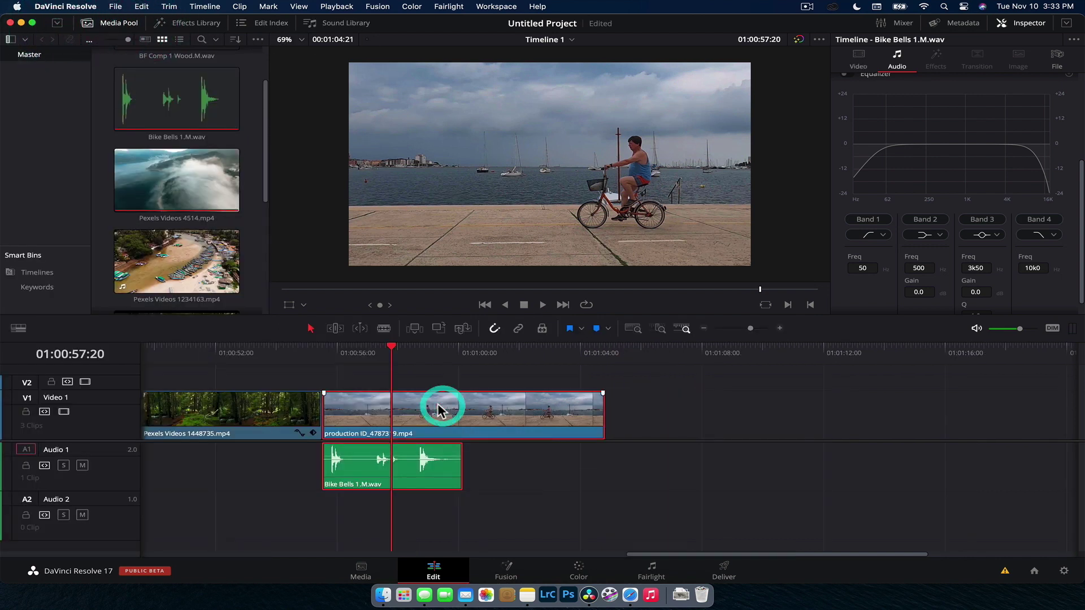
left_click(506, 572)
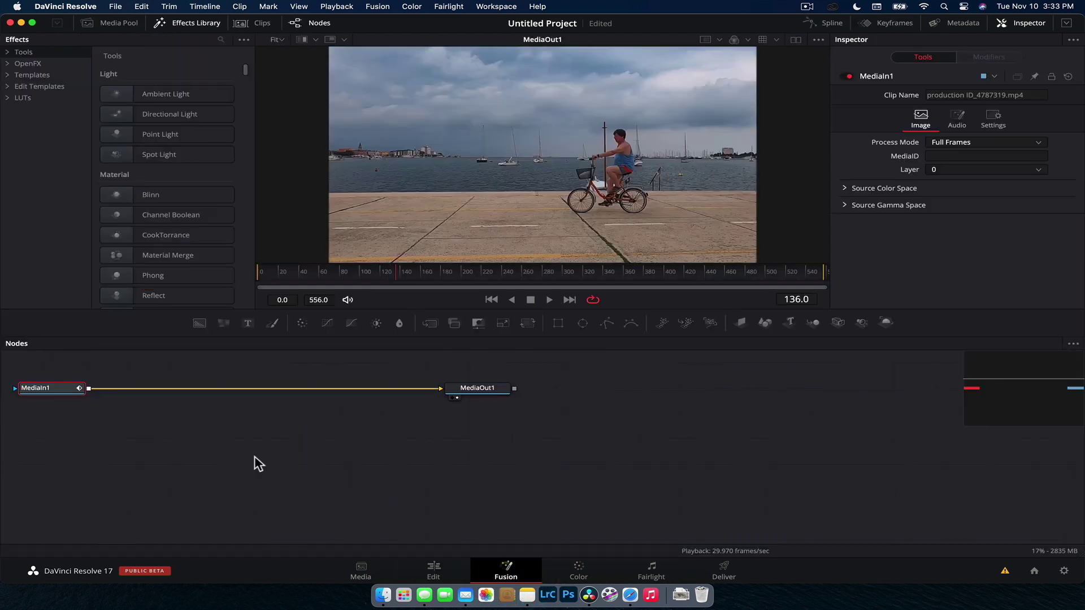
- Move both Fusion nodes lower and show MediaIn1's left and right audio tracks in the Keyframes view
left_click_drag(32, 379, 552, 453)
left_click_drag(497, 390, 627, 469)
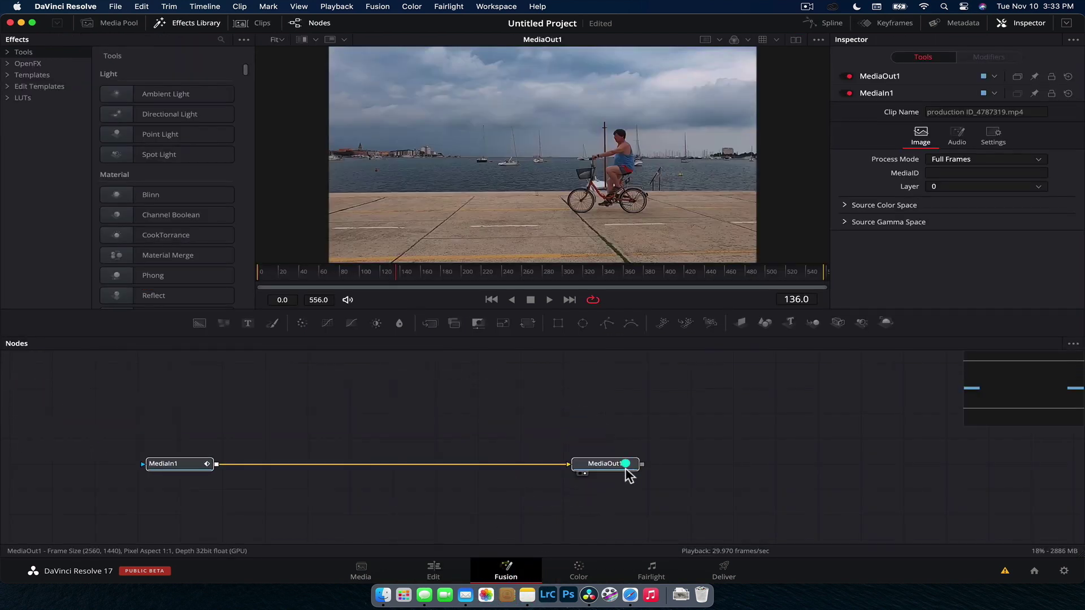
left_click(415, 409)
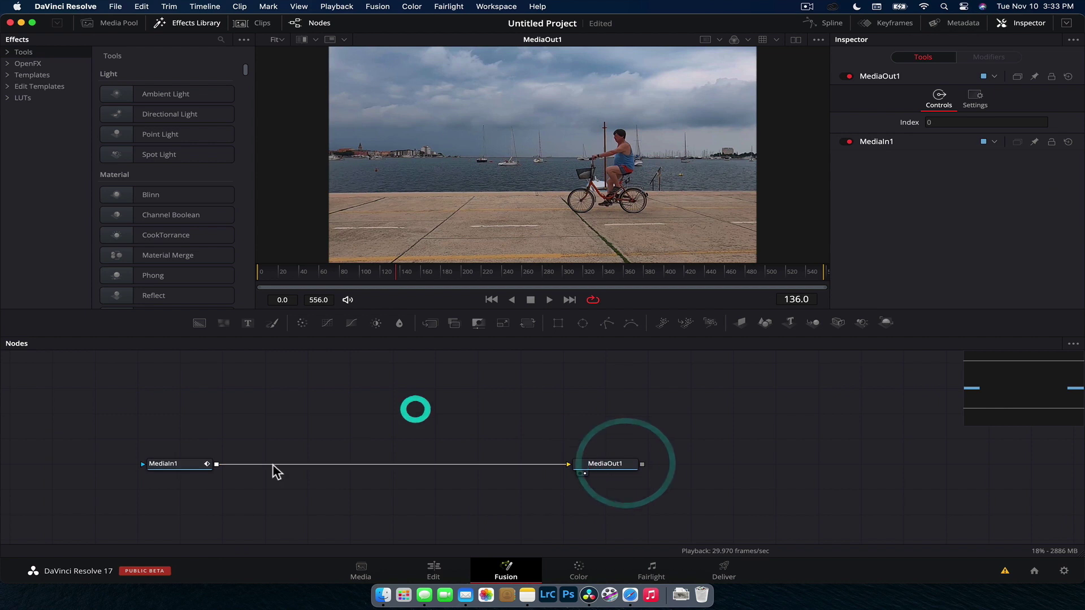
left_click(896, 24)
left_click(567, 373)
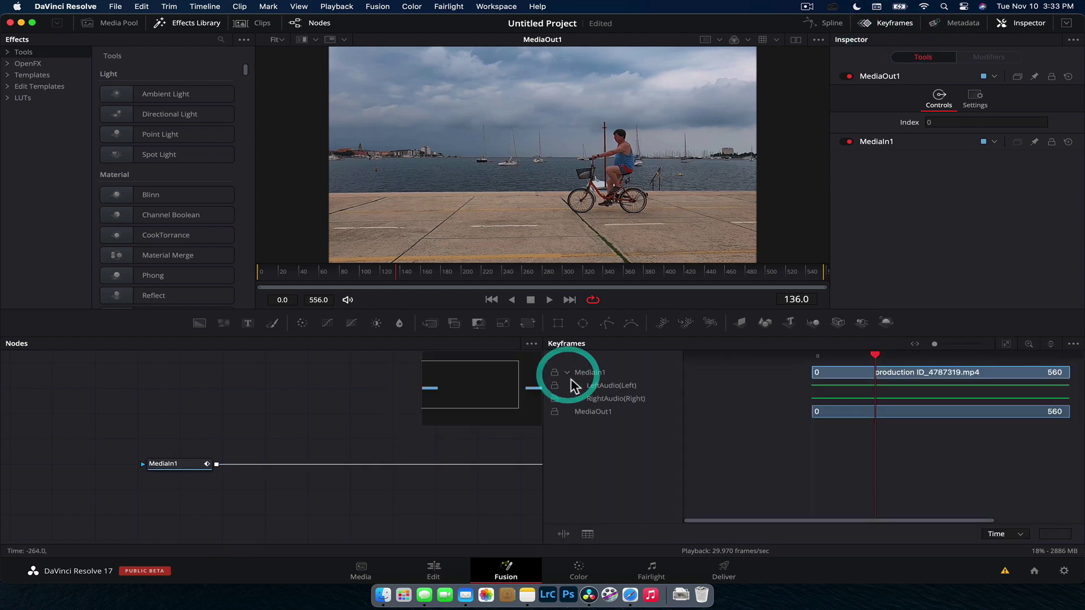
left_click(617, 399)
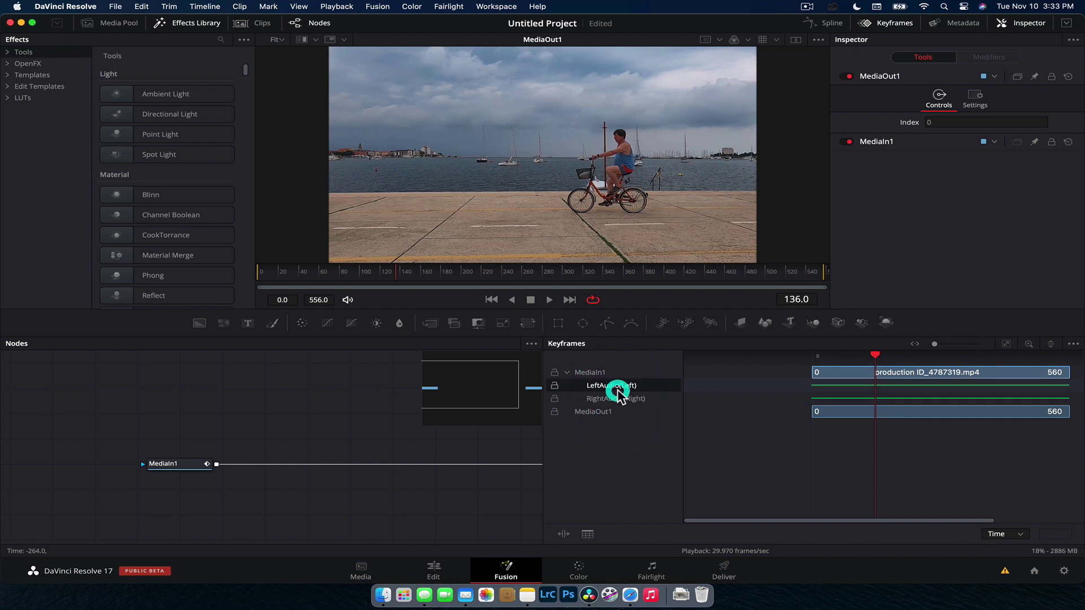
left_click(618, 386)
- Keep Timeline Audio [Timeline 1] as MediaIn1's audio source and set its Sound Offset to -7.2
left_click(164, 465)
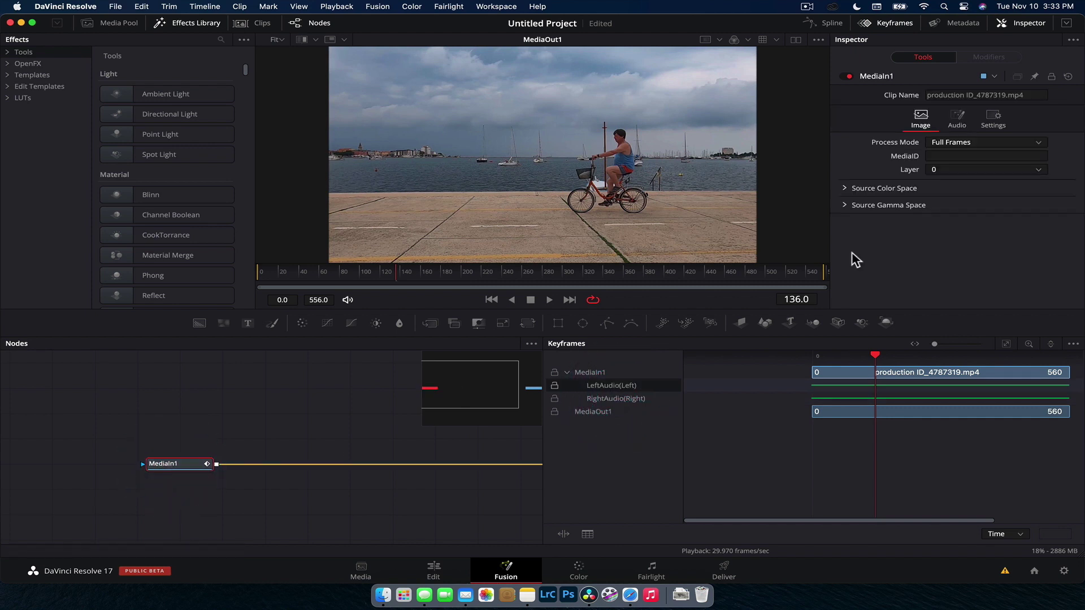
left_click(957, 119)
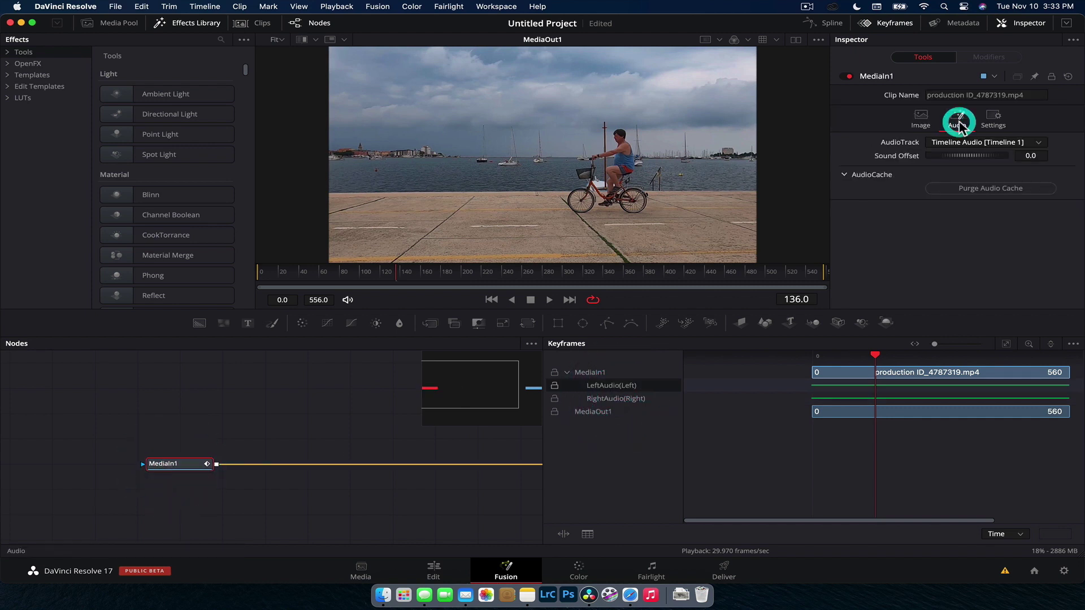
left_click(1036, 143)
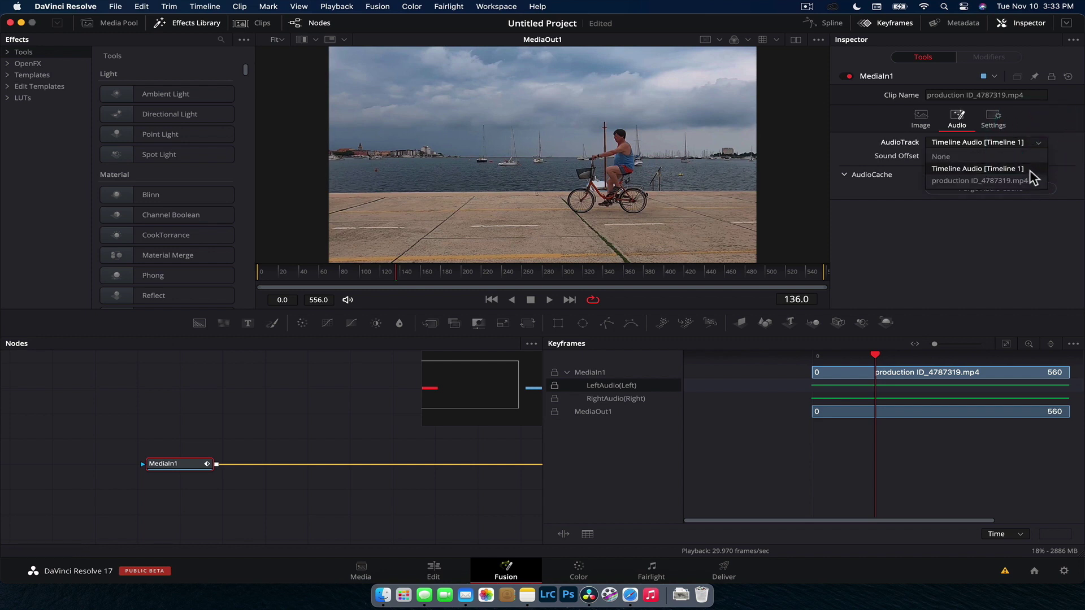
left_click(1076, 167)
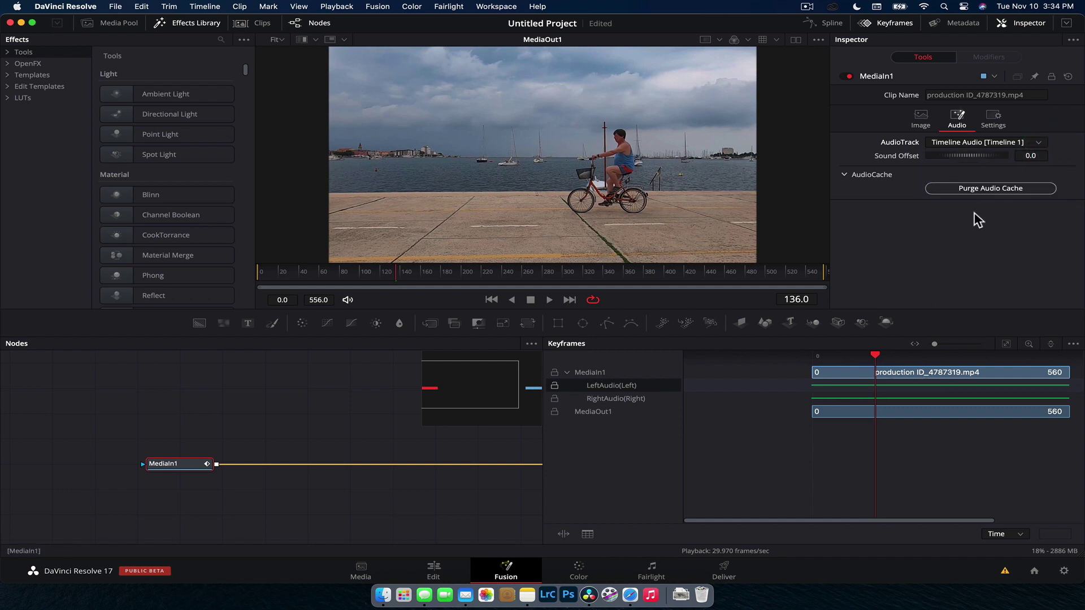
left_click(994, 120)
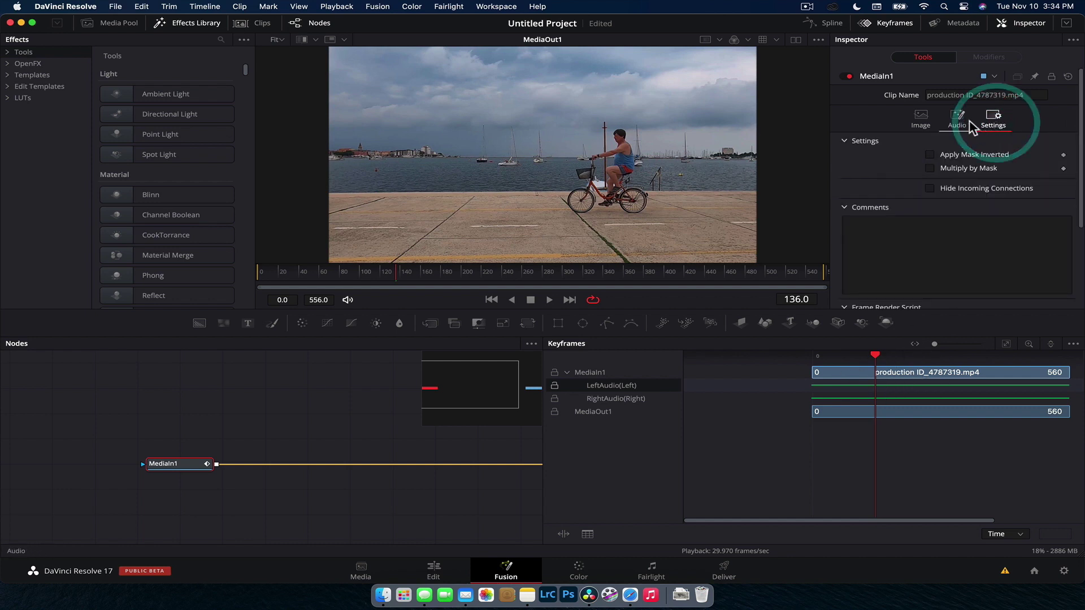
left_click(956, 118)
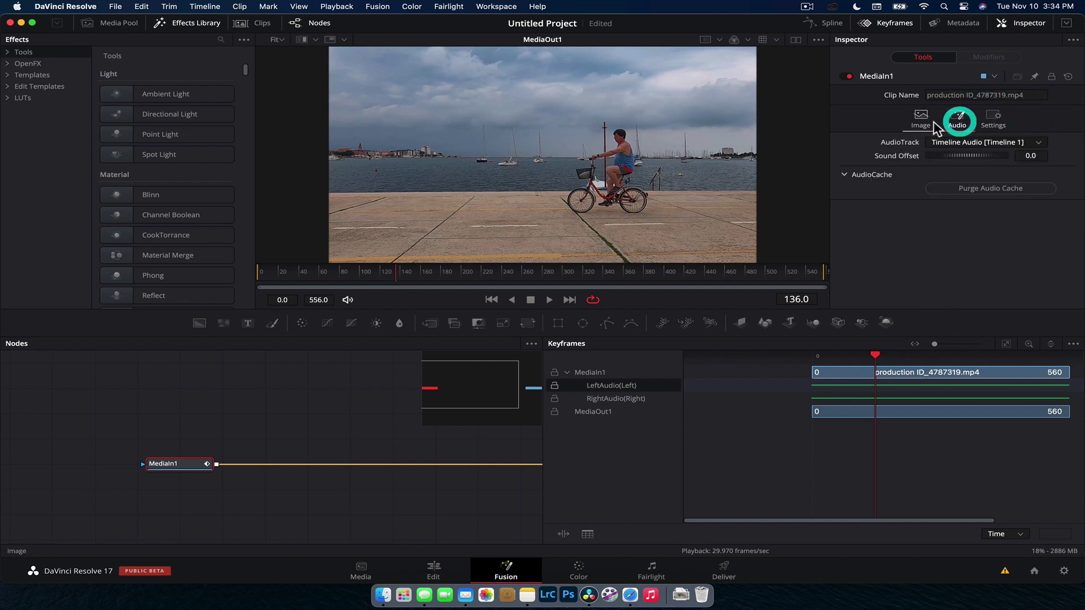
left_click(971, 165)
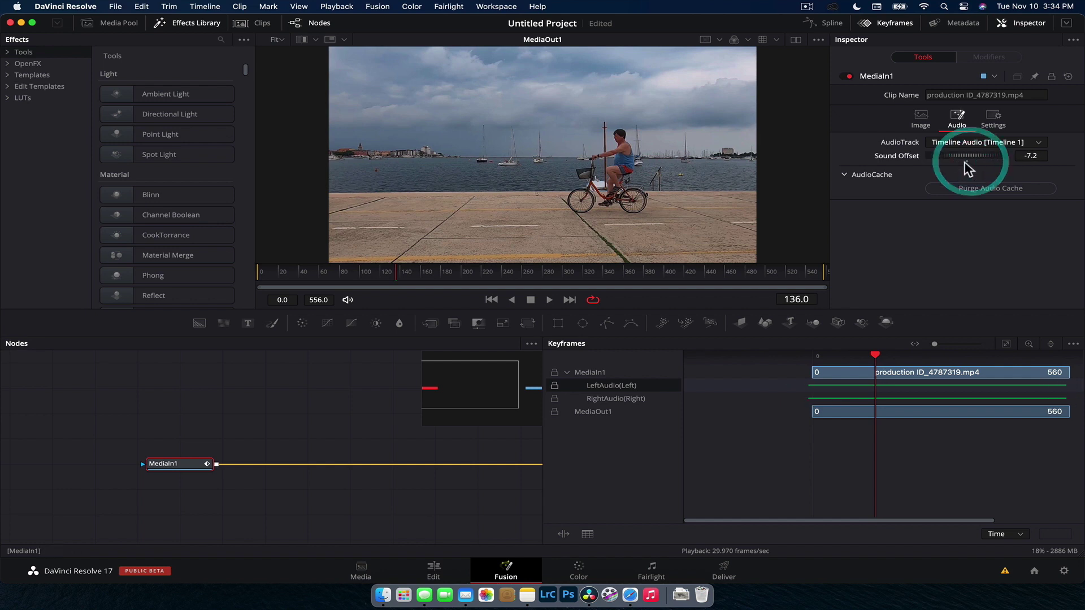
left_click(969, 165)
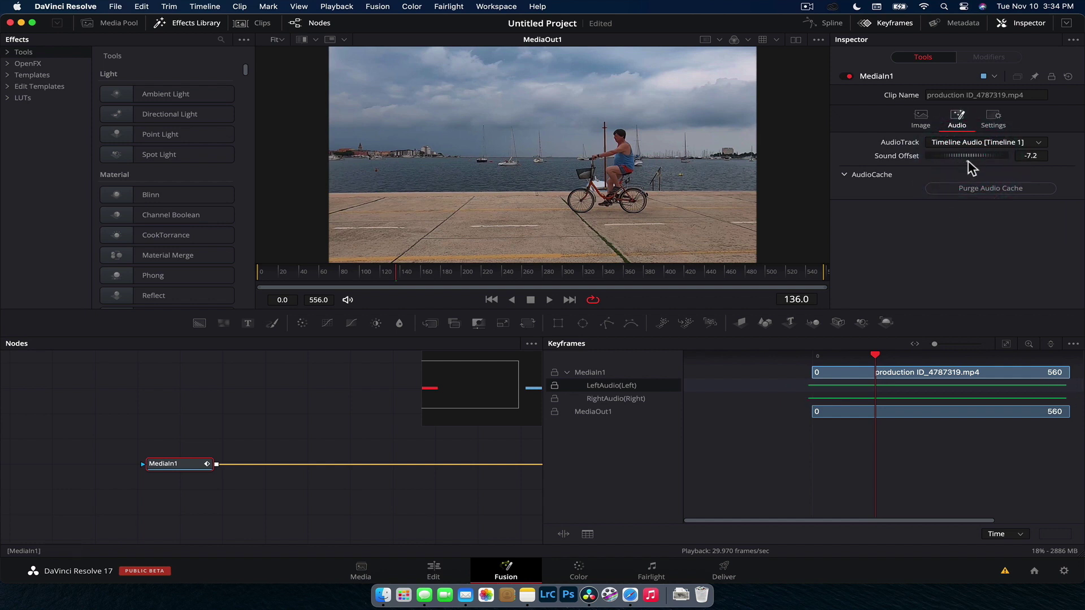
left_click(971, 166)
- Play the clip from frame 0 to hear how the audio lines up
left_click(1072, 344)
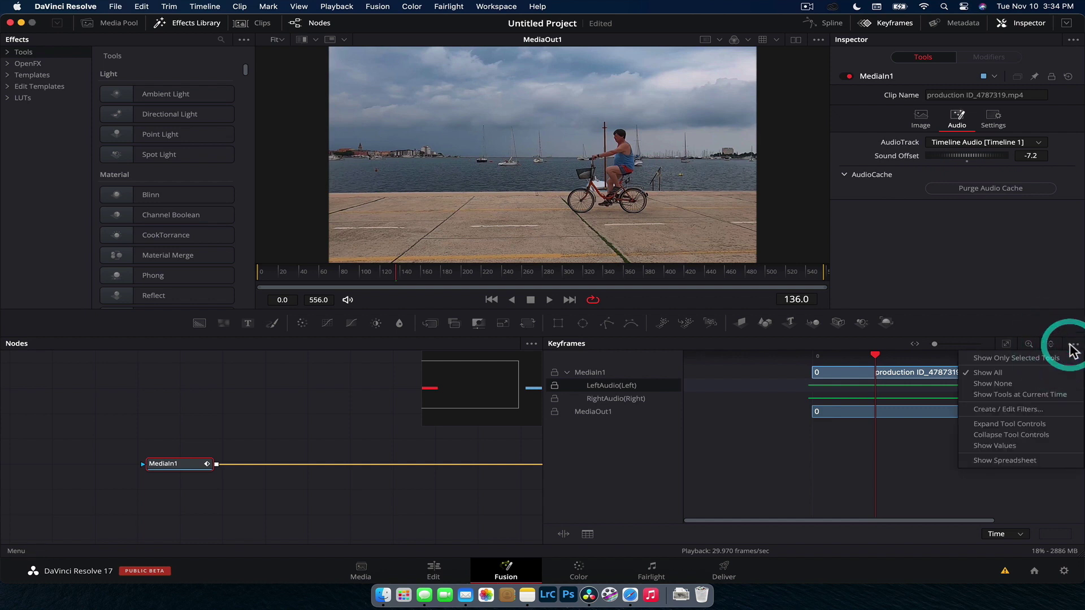
left_click(755, 474)
left_click_drag(875, 359, 801, 358)
key("space")
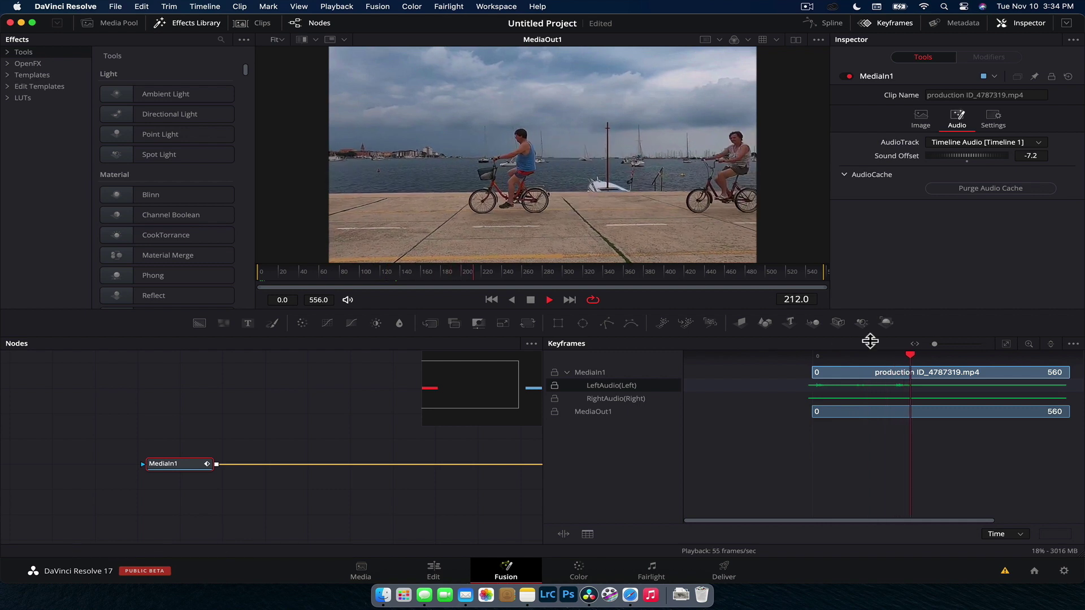
key("space")
- Raise MediaIn1's Sound Offset to 71.1 at frame 180 and replay to check the sync
left_click_drag(924, 357, 894, 357)
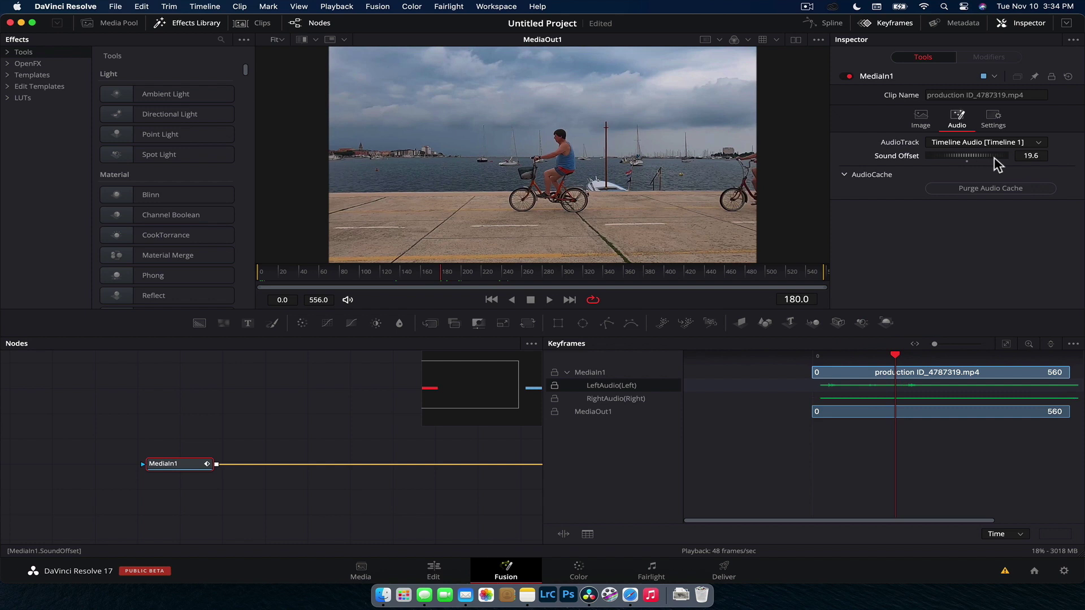
left_click_drag(1037, 163, 1020, 164)
left_click_drag(896, 355, 926, 355)
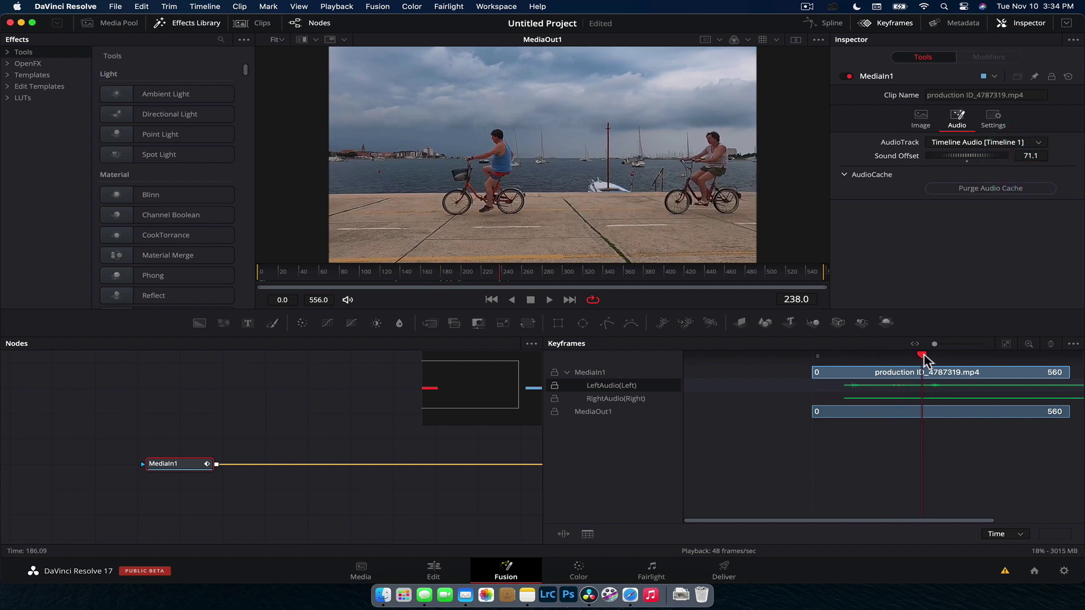
key("space")
key("space")
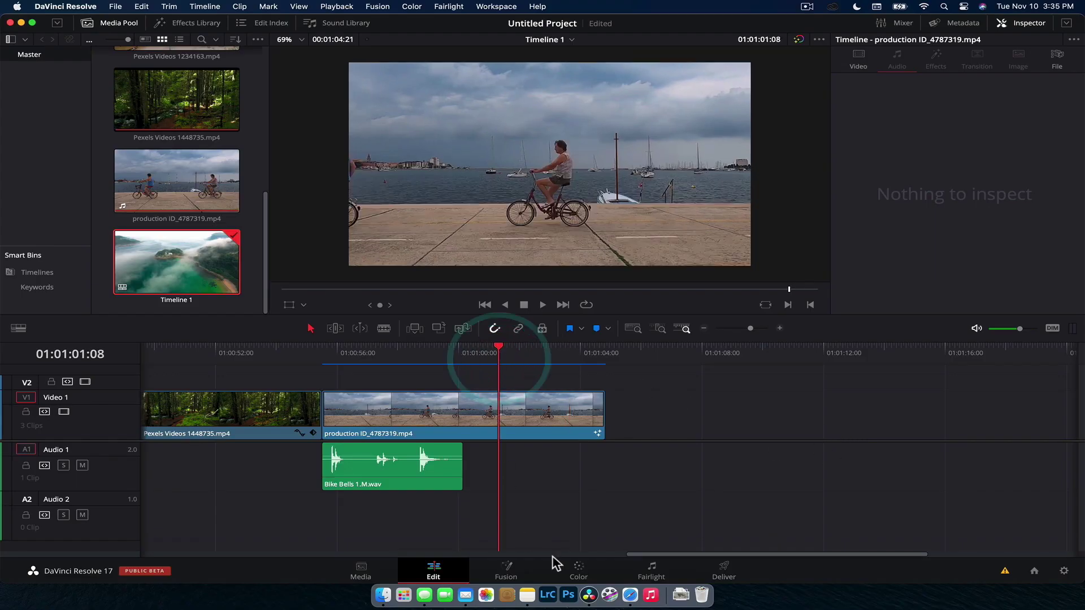
- On the Color page, open the Color Warper and sample the sky at Chroma 0.33, Luma 0.17
left_click(571, 572)
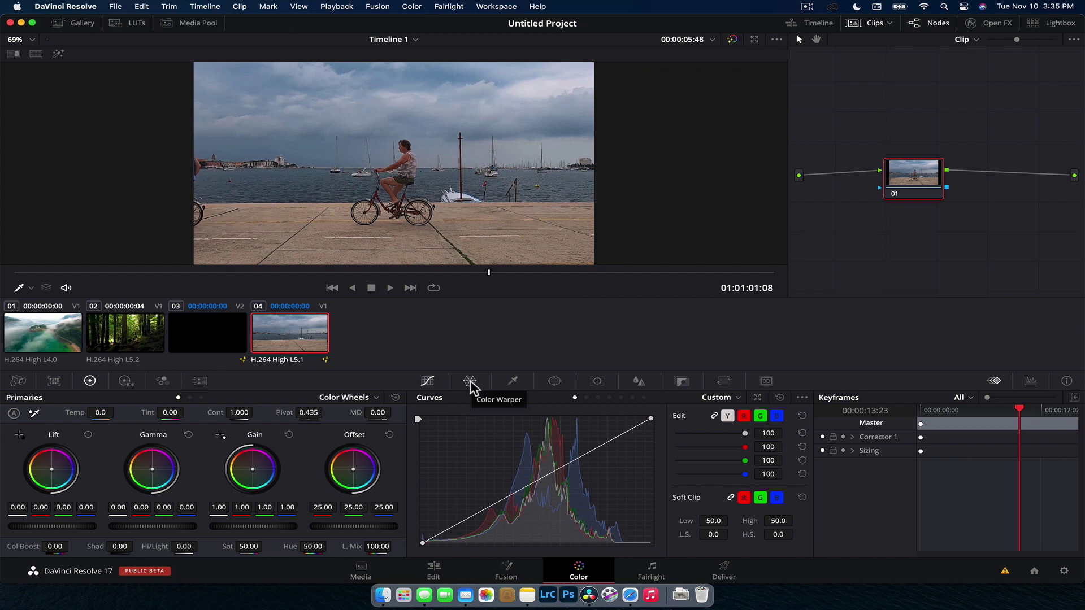
left_click(470, 383)
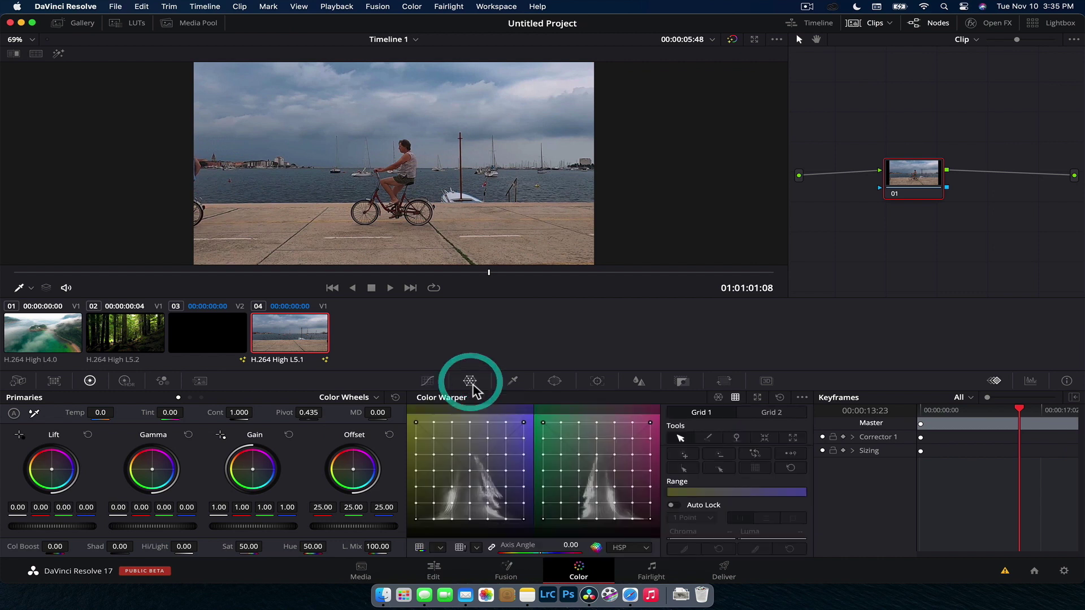
left_click(718, 397)
left_click(735, 397)
left_click(763, 412)
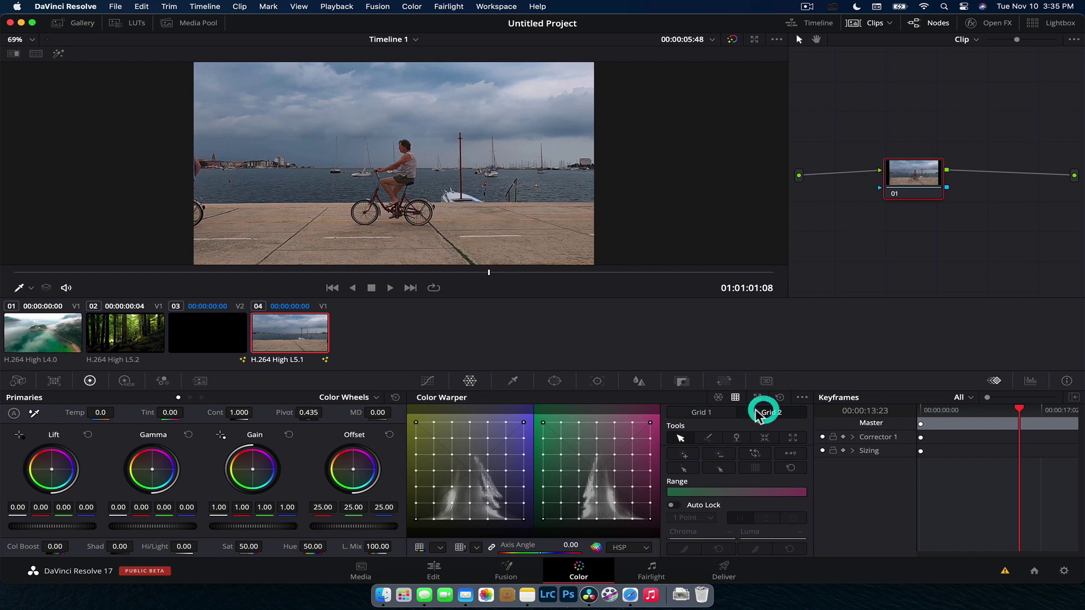
left_click(729, 412)
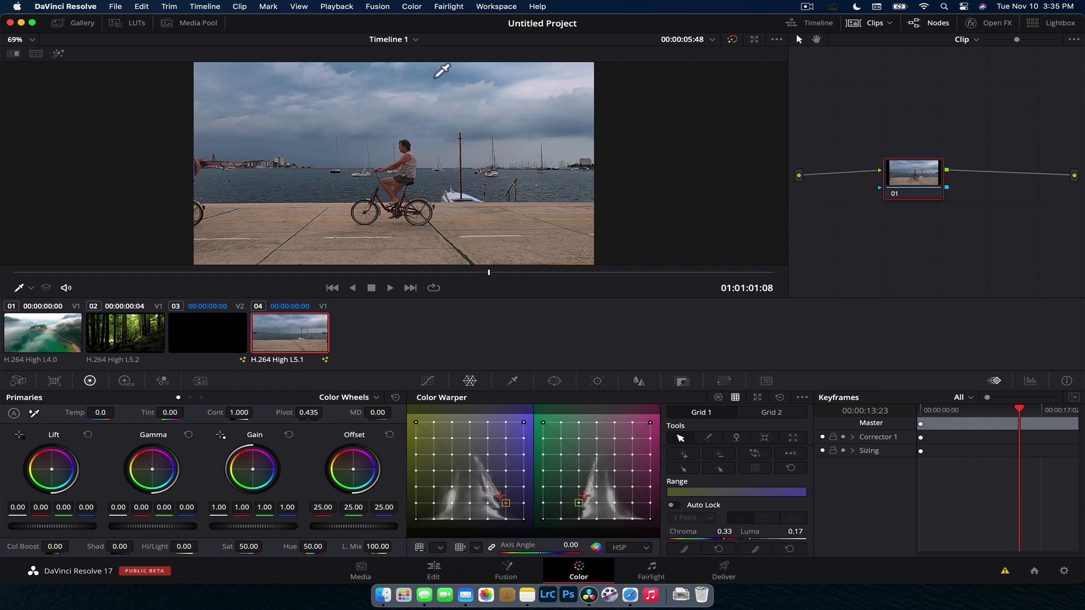
left_click(433, 79)
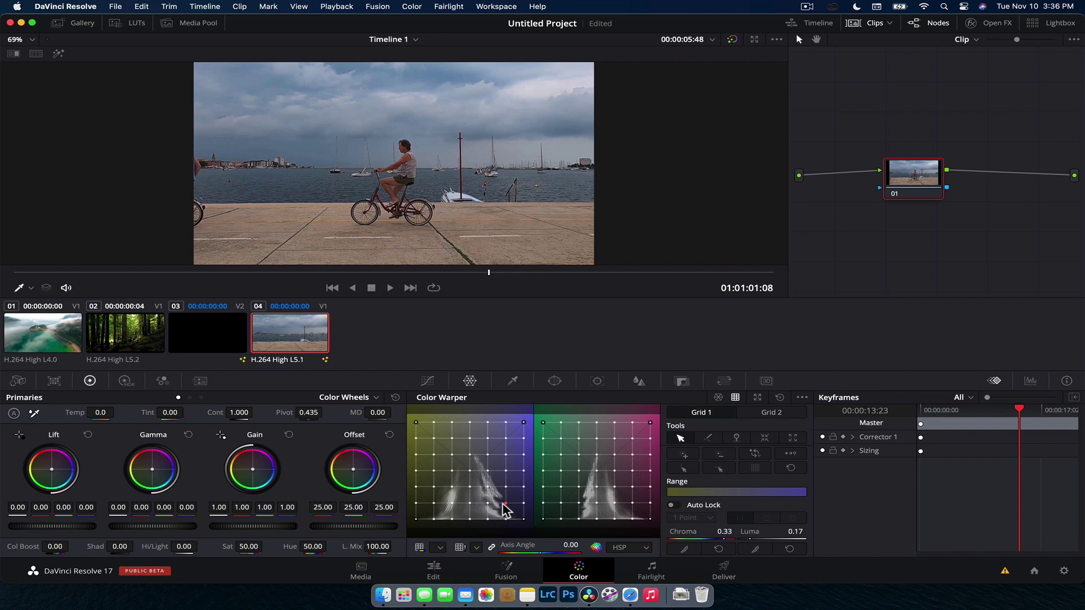
- Drag two warper points to turn the grey sky blue (Chroma -0.28, Luma 0.32), then toggle the grade to compare
mouse_move(503, 504)
left_mouse_down()
mouse_move(481, 504)
mouse_move(516, 497)
left_mouse_up()
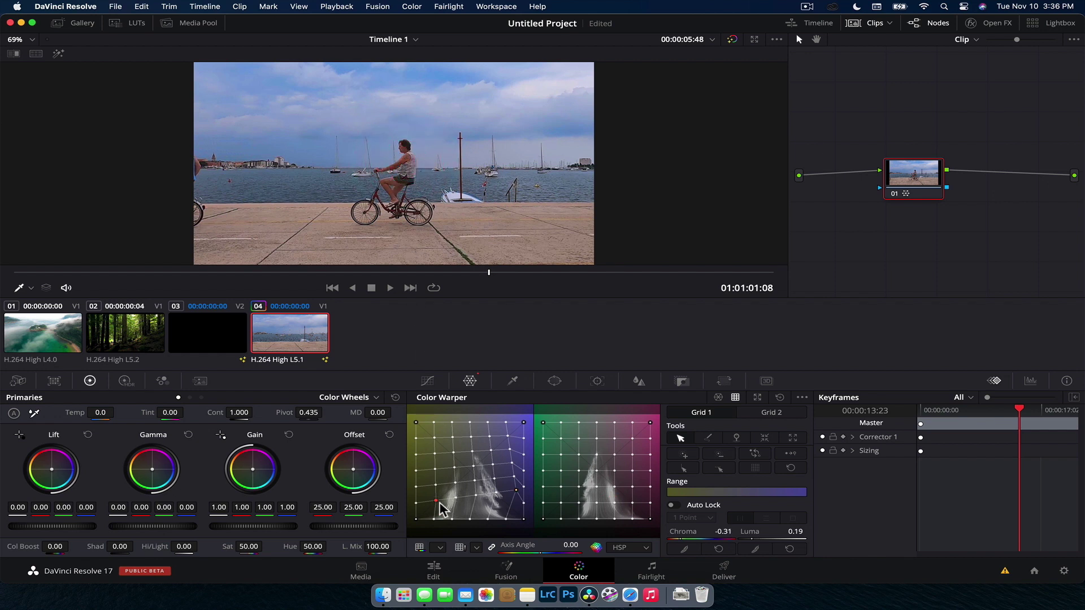
mouse_move(435, 501)
left_mouse_down()
mouse_move(442, 508)
mouse_move(443, 495)
left_mouse_up()
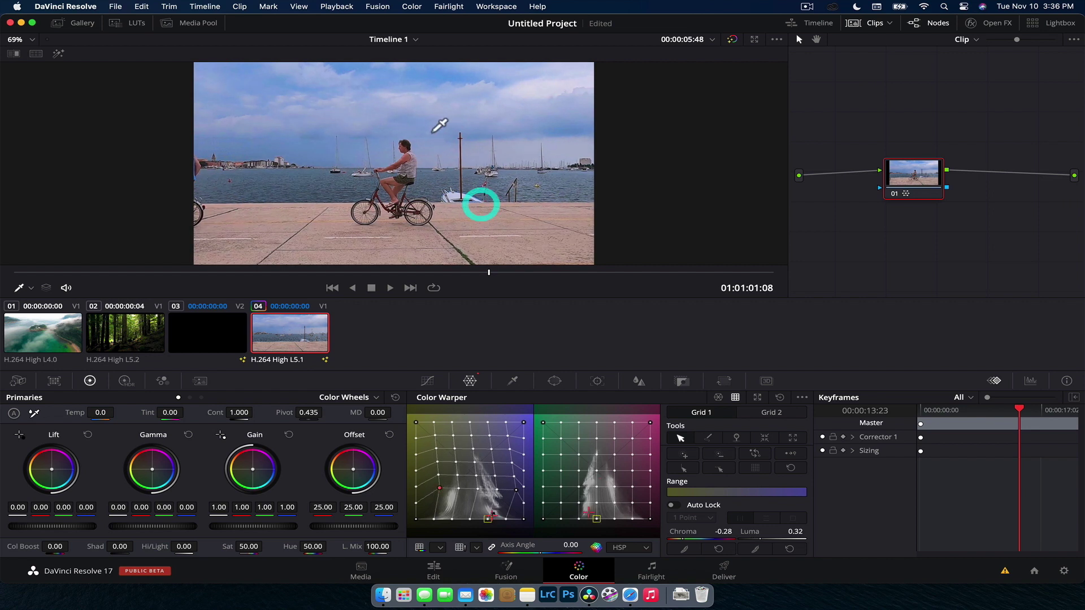
key("super+d")
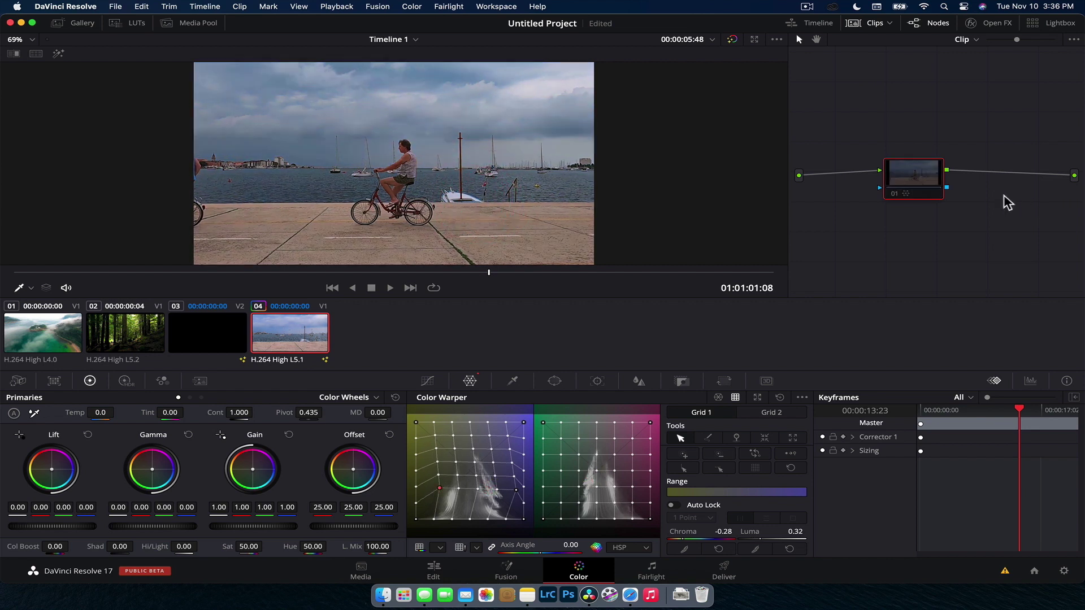
key("super+d")
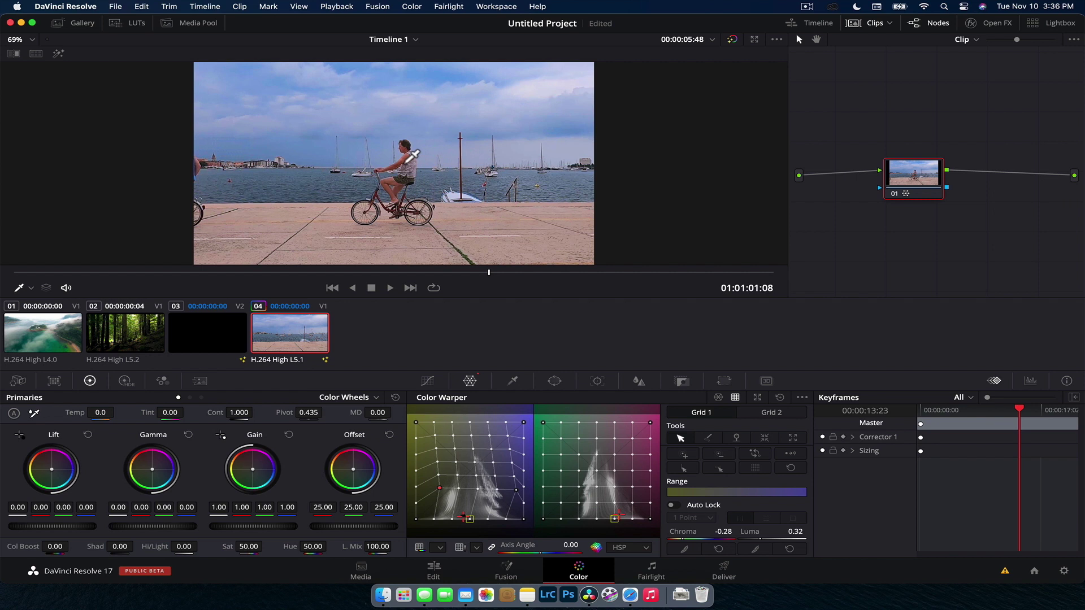
- Bypass the grade again to compare before and after, then play the graded clip
scroll(402, 159, "up", 4)
key("super+d")
key("super+d")
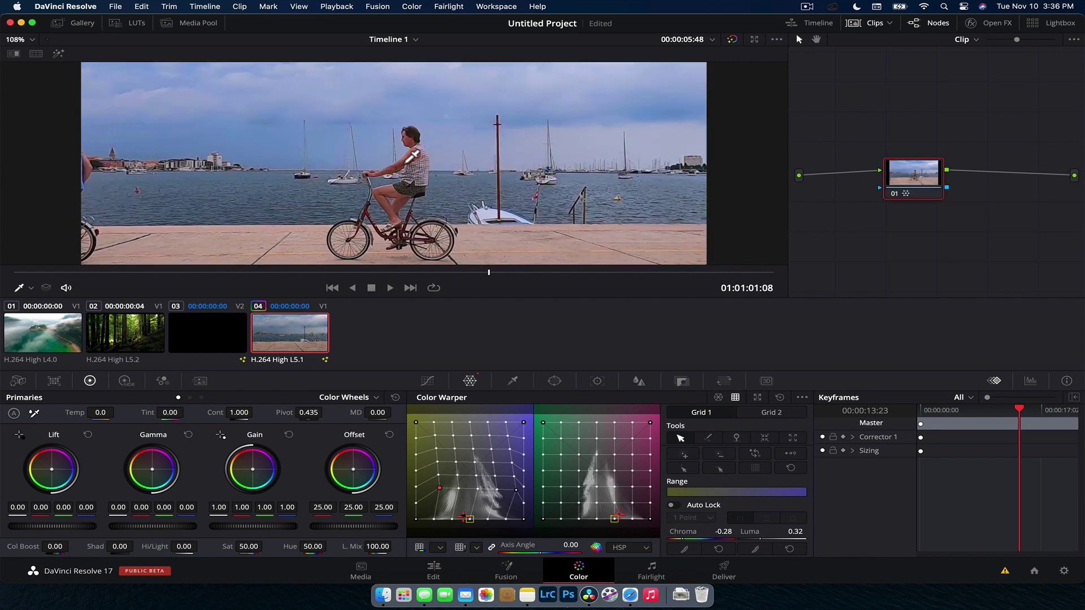
scroll(414, 155, "down", 4)
key("space")
key("space")
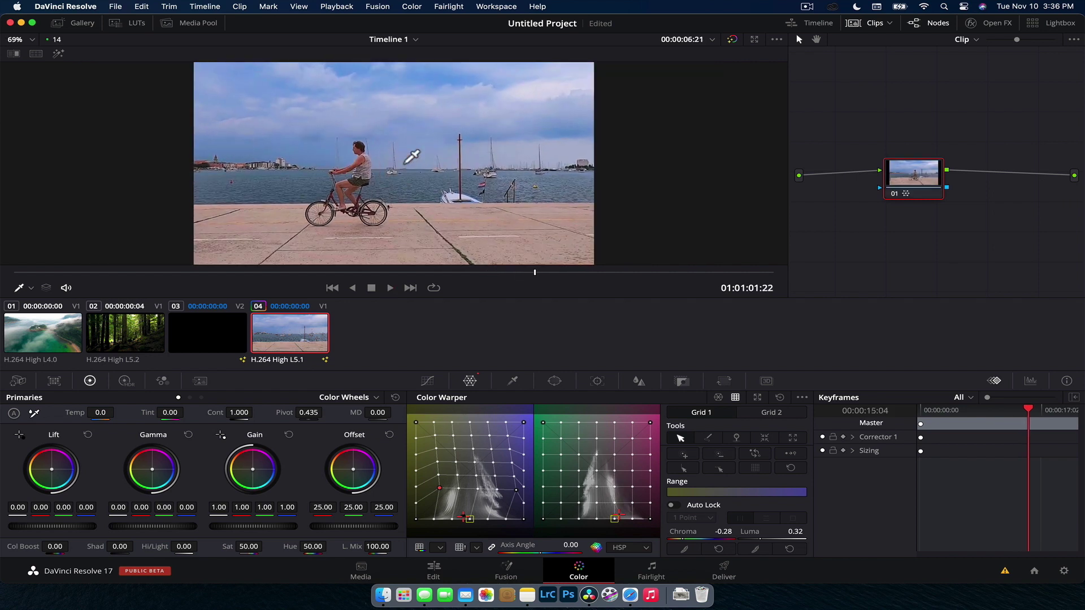
- Replay from earlier in the clip, then shift a 3x3 block of Grid 2 points for a teal sky
left_click(244, 276)
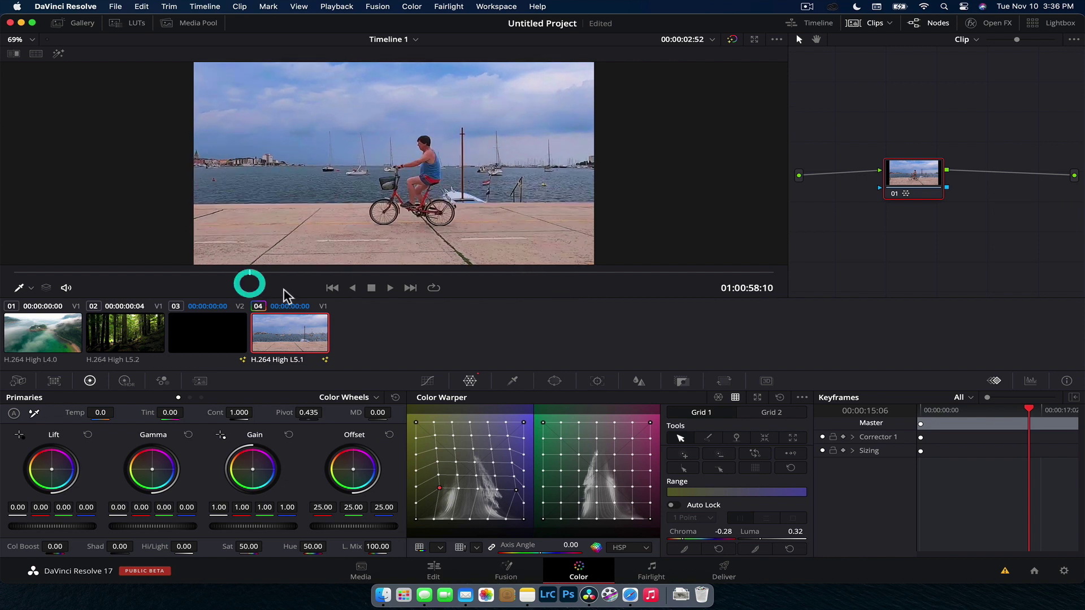
key("space")
key("space")
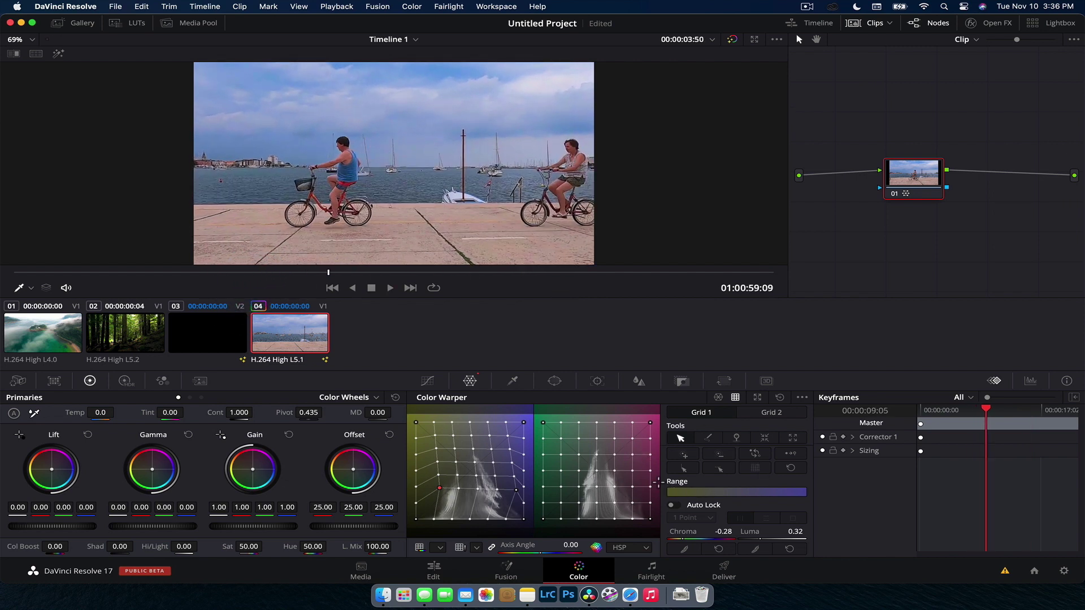
left_click_drag(570, 452, 587, 479)
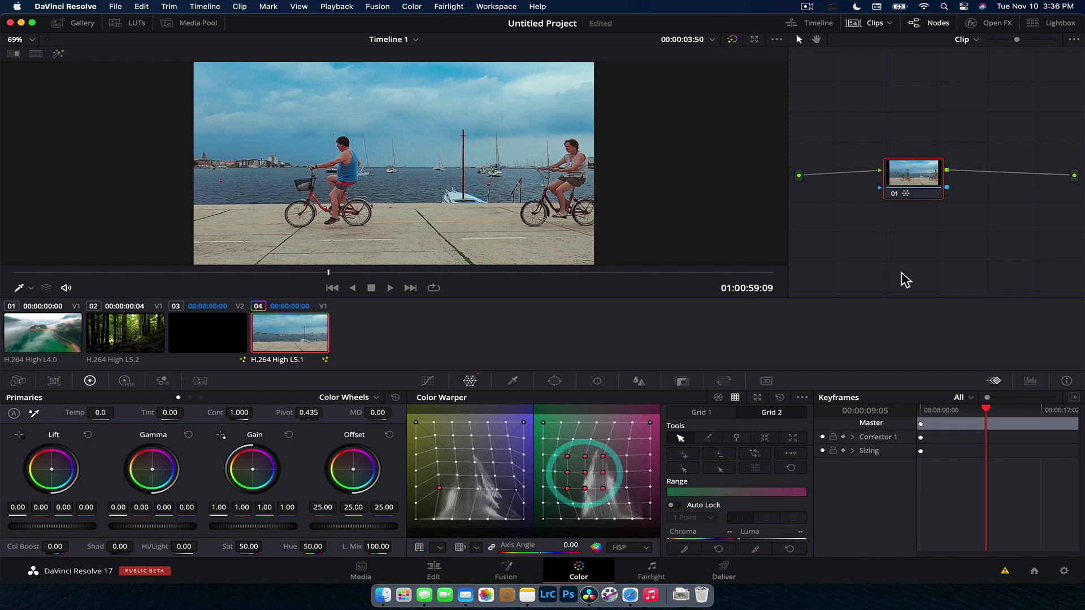